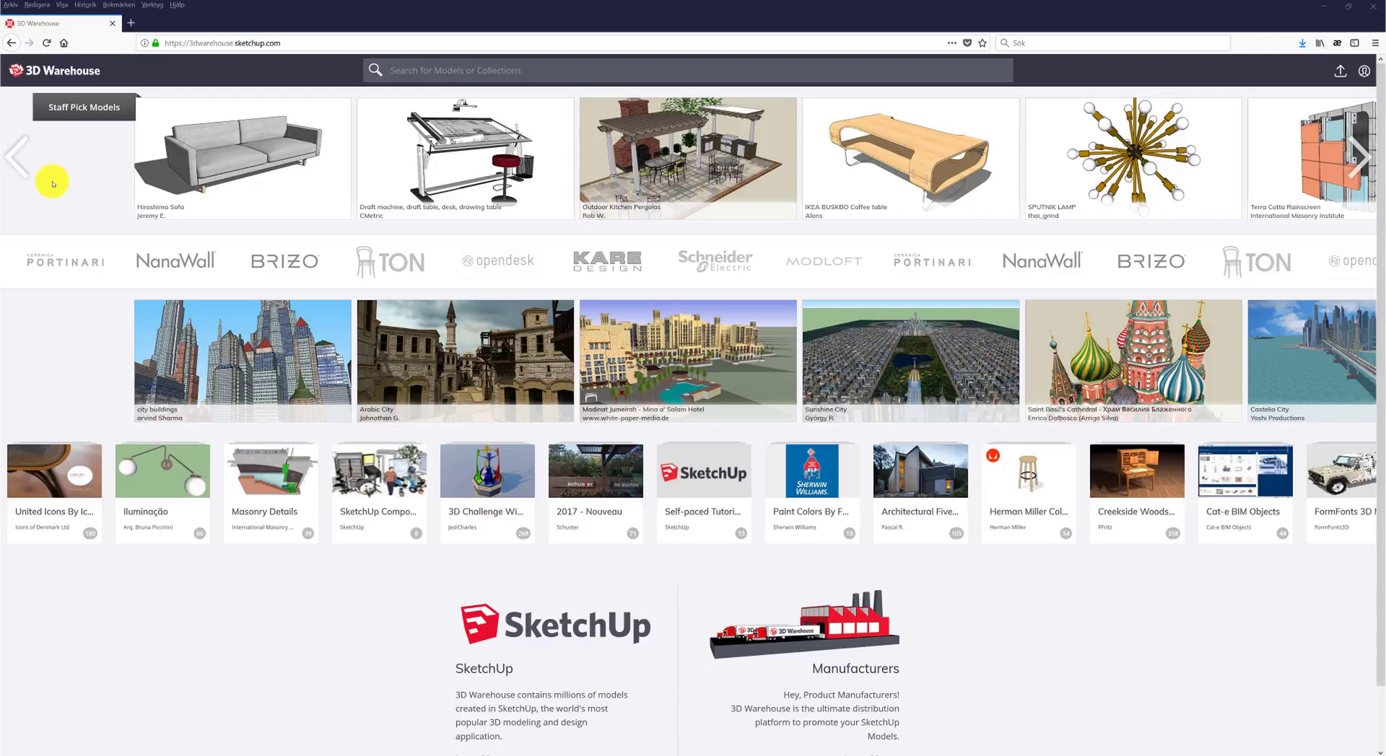
# Step: Search 3D Warehouse for 'sofa'
pyautogui.click(440, 71)
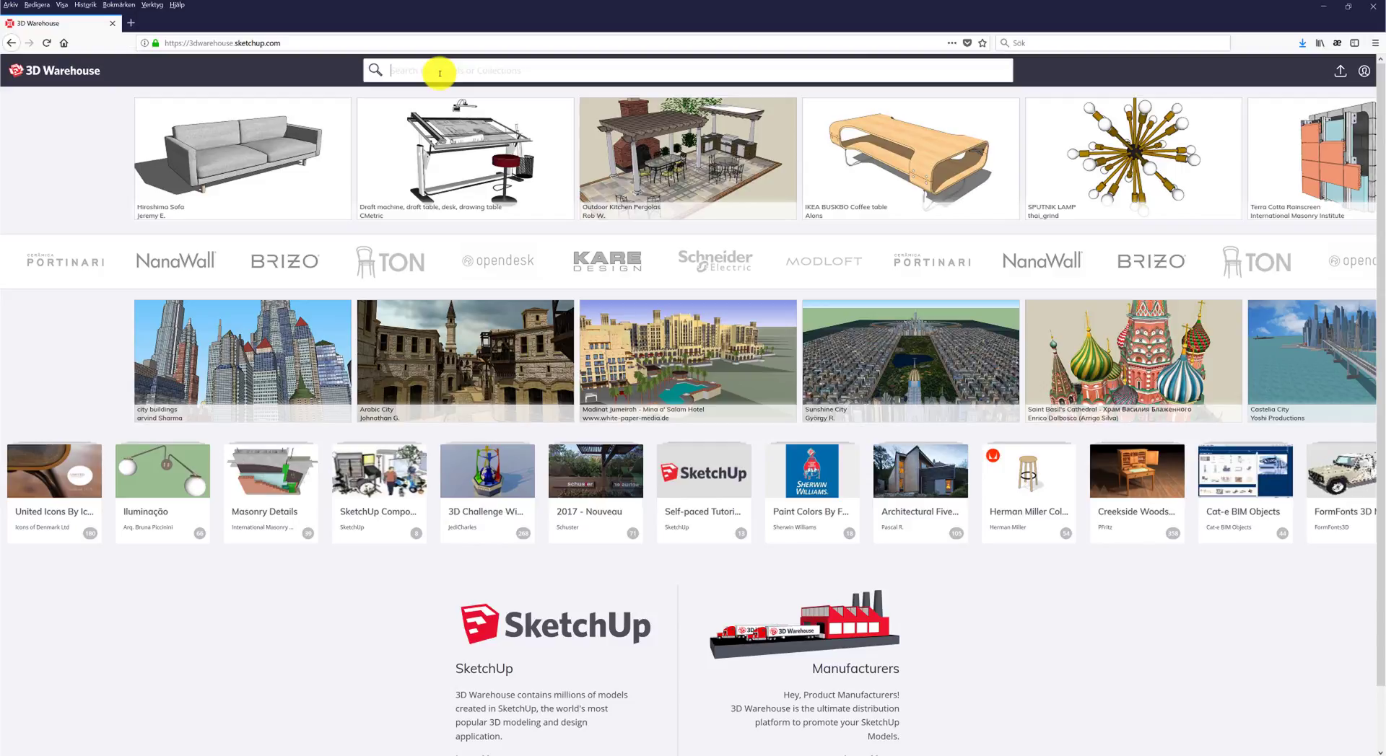
pyautogui.write('sofa')
pyautogui.press('Return')
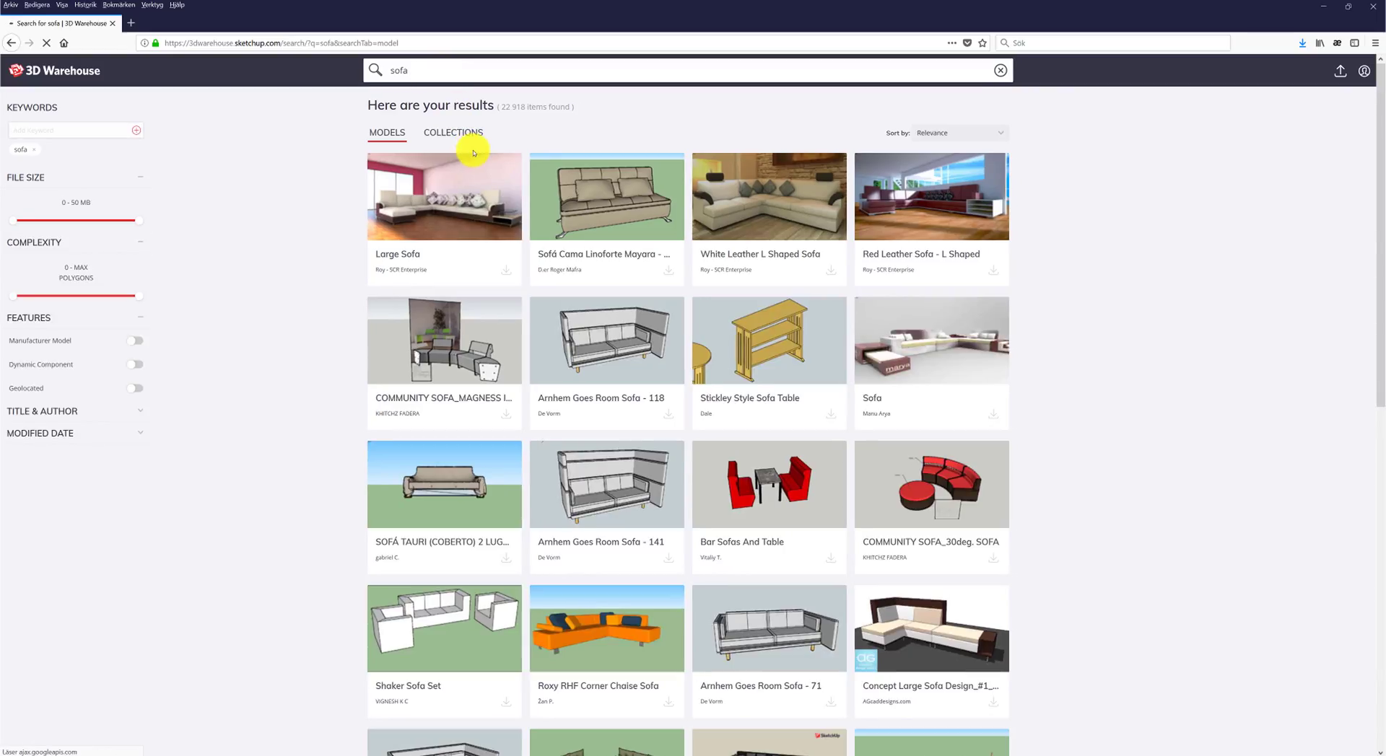
# Step: Briefly view the sofa collections, then return to the model results and open the sort options
pyautogui.click(980, 134)
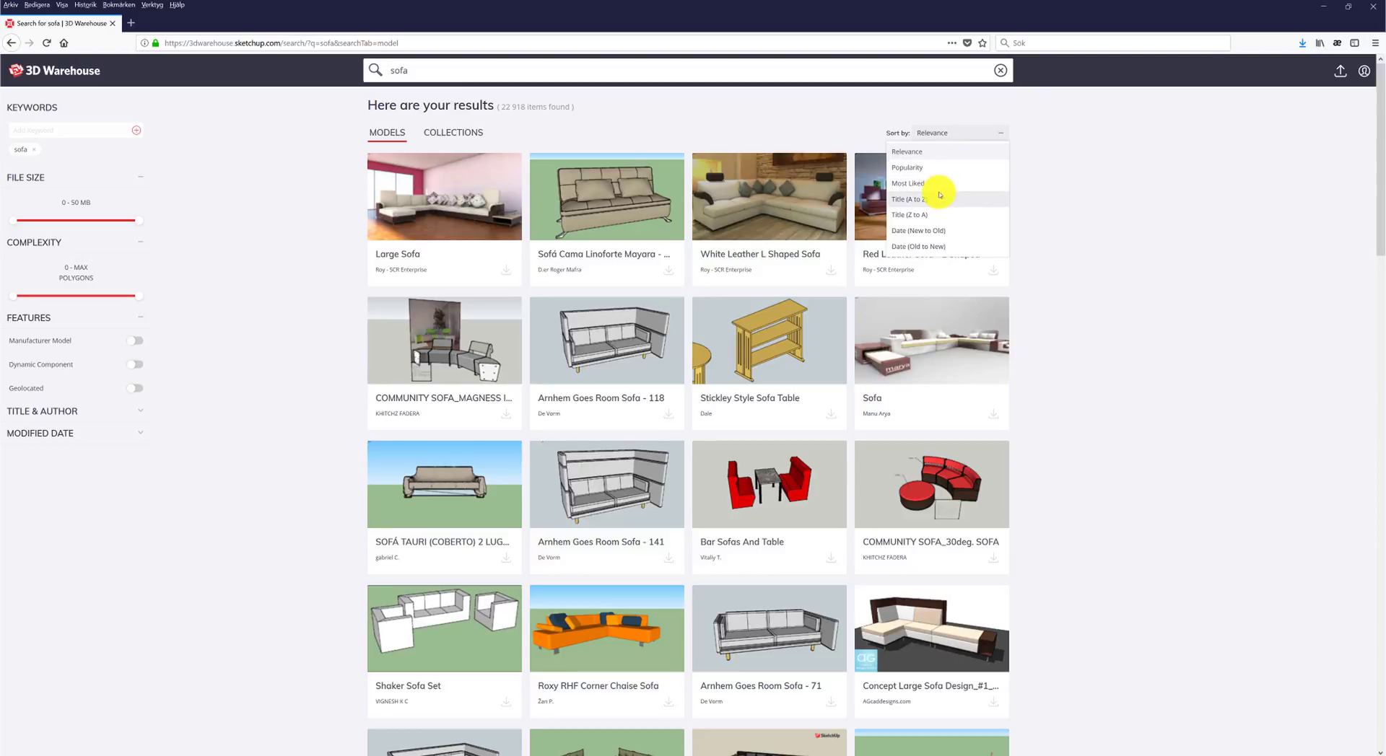
pyautogui.click(451, 133)
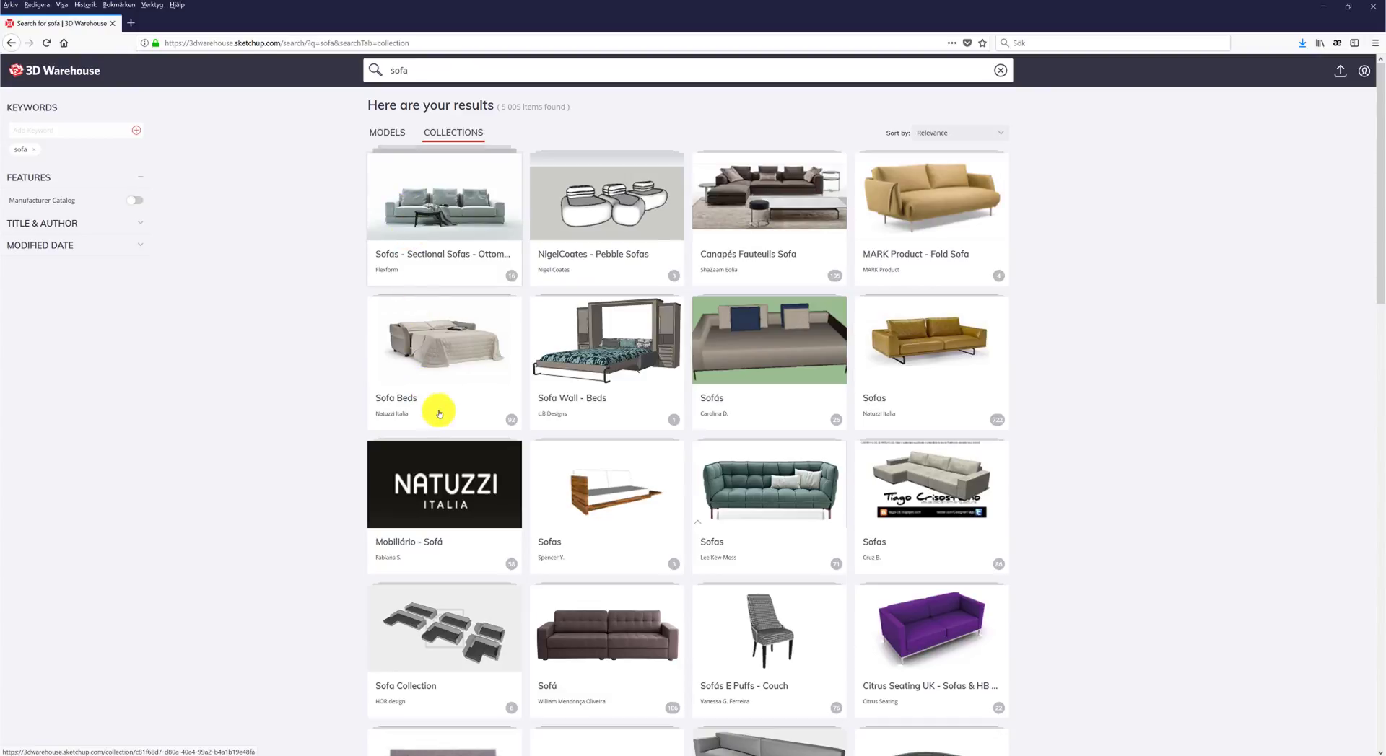
pyautogui.click(390, 133)
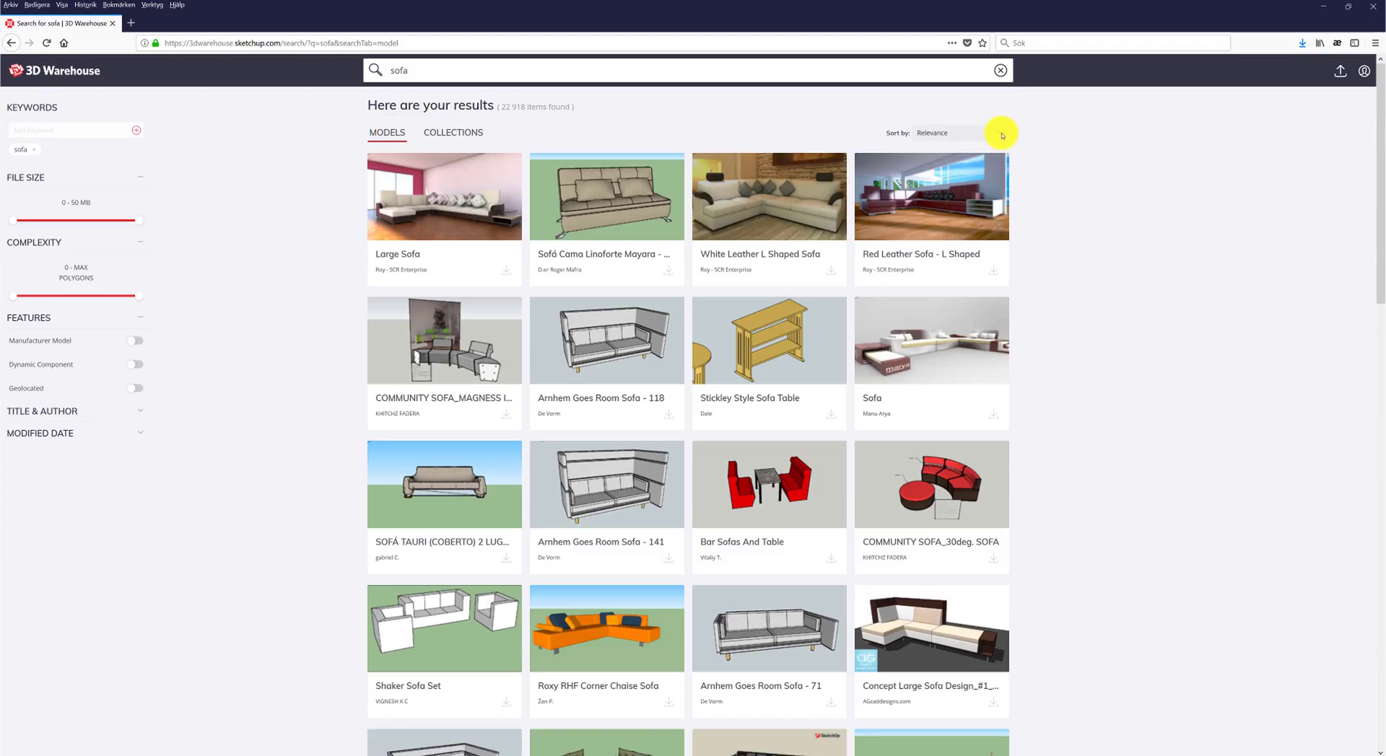
pyautogui.click(1001, 134)
# Step: Sort the results by popularity and save the Herman Miller Goetz Sofa .skp file to disk
pyautogui.click(943, 170)
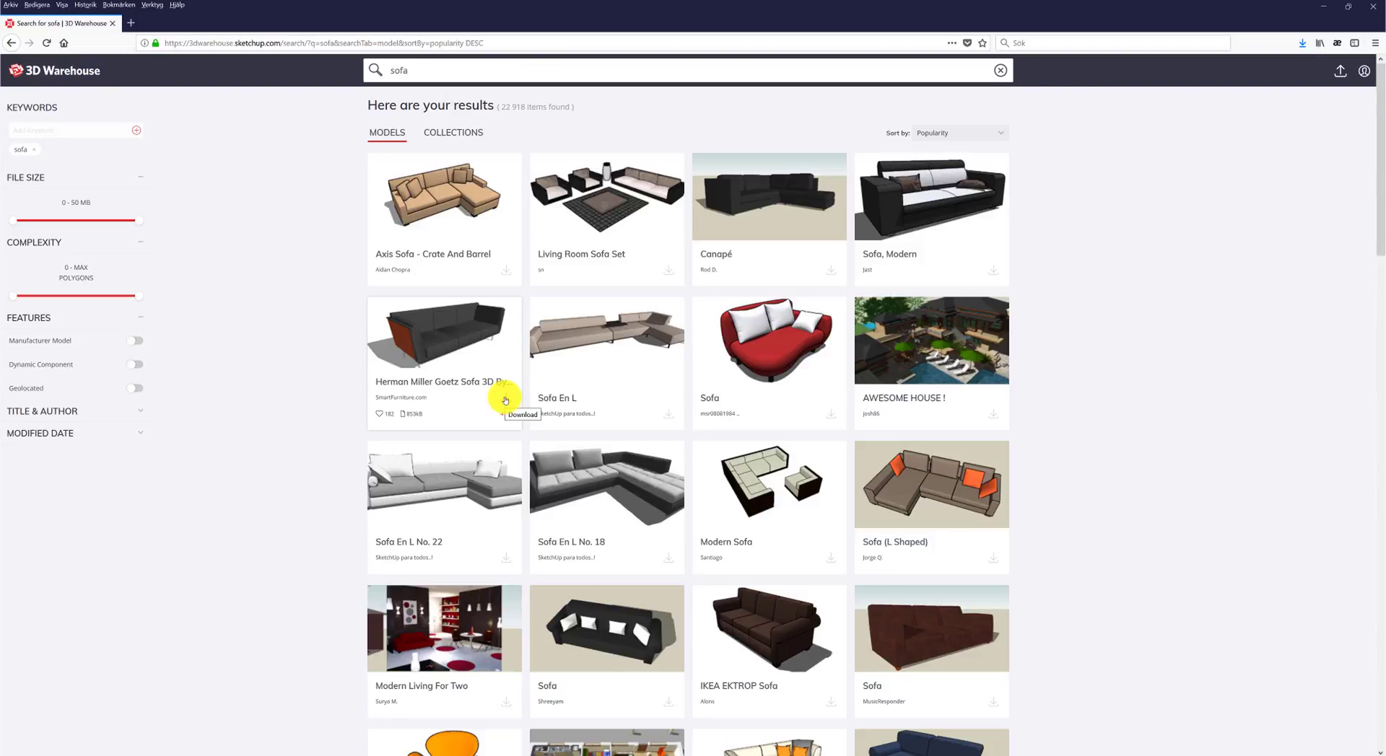
pyautogui.click(506, 400)
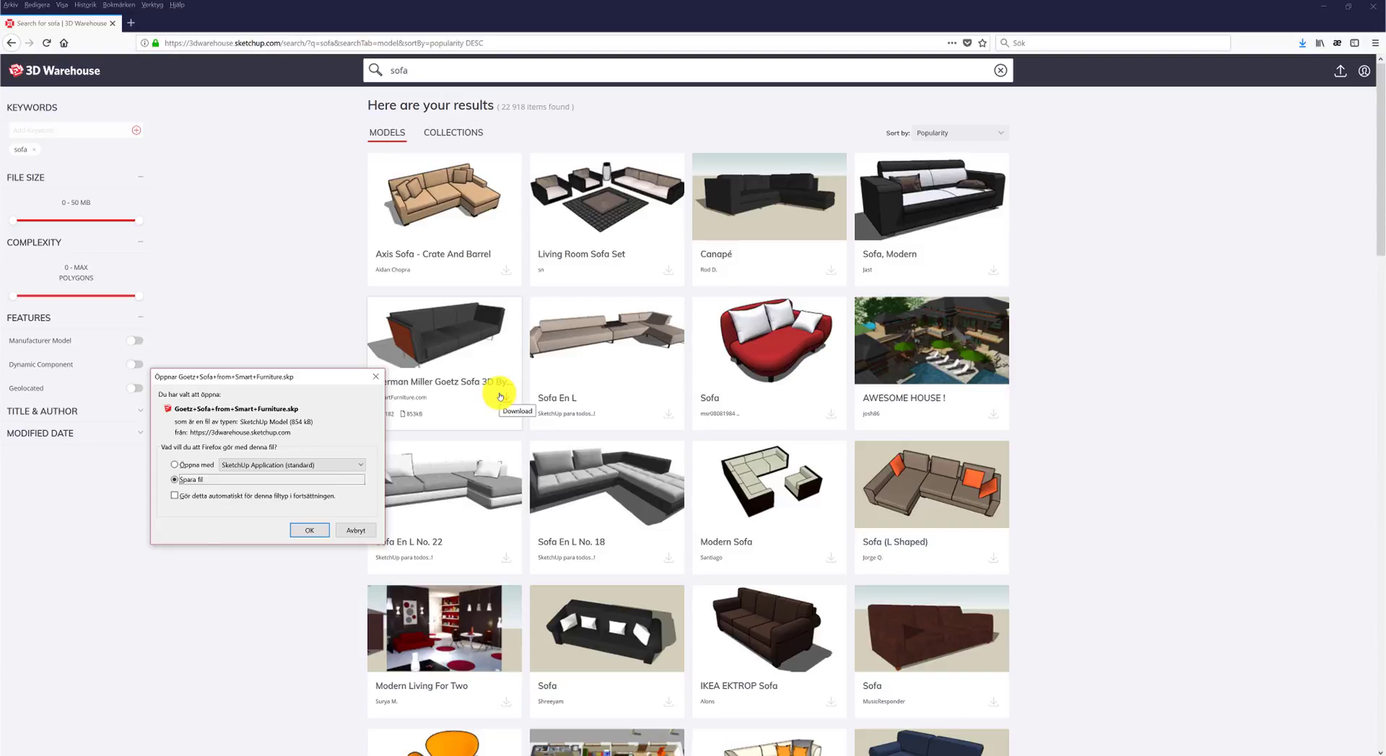
pyautogui.click(313, 532)
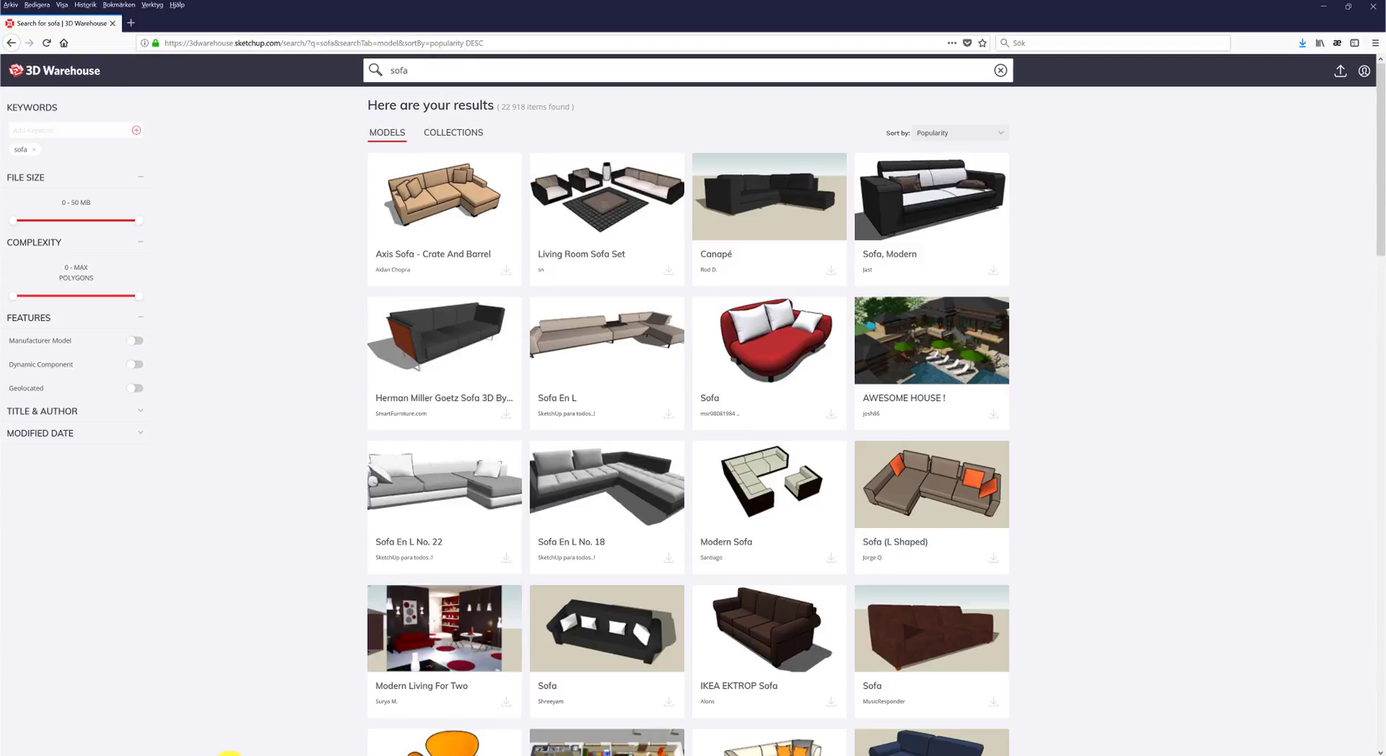
# Step: In ECDESIGN, import Goetz+Sofa+from+Smart+Furniture.skp as a new model
pyautogui.click(229, 752)
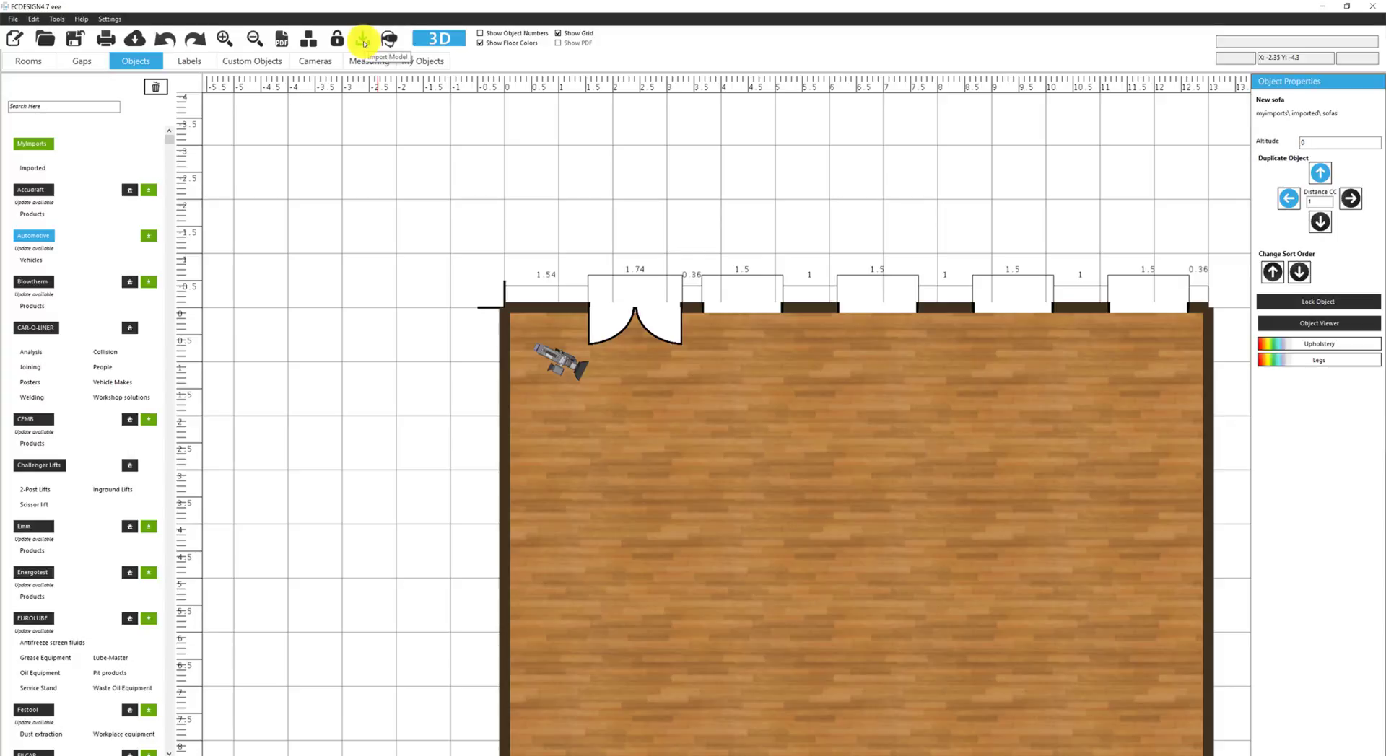
pyautogui.click(364, 42)
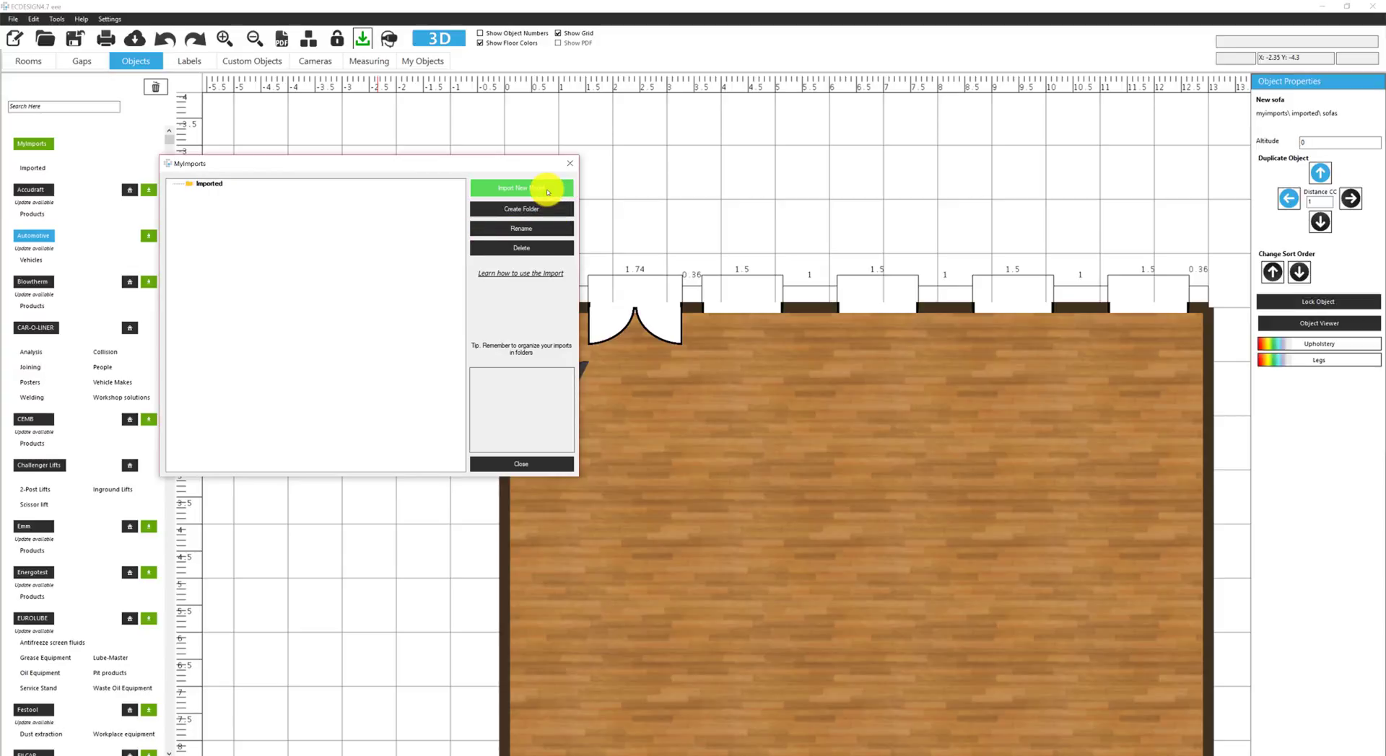
pyautogui.click(548, 189)
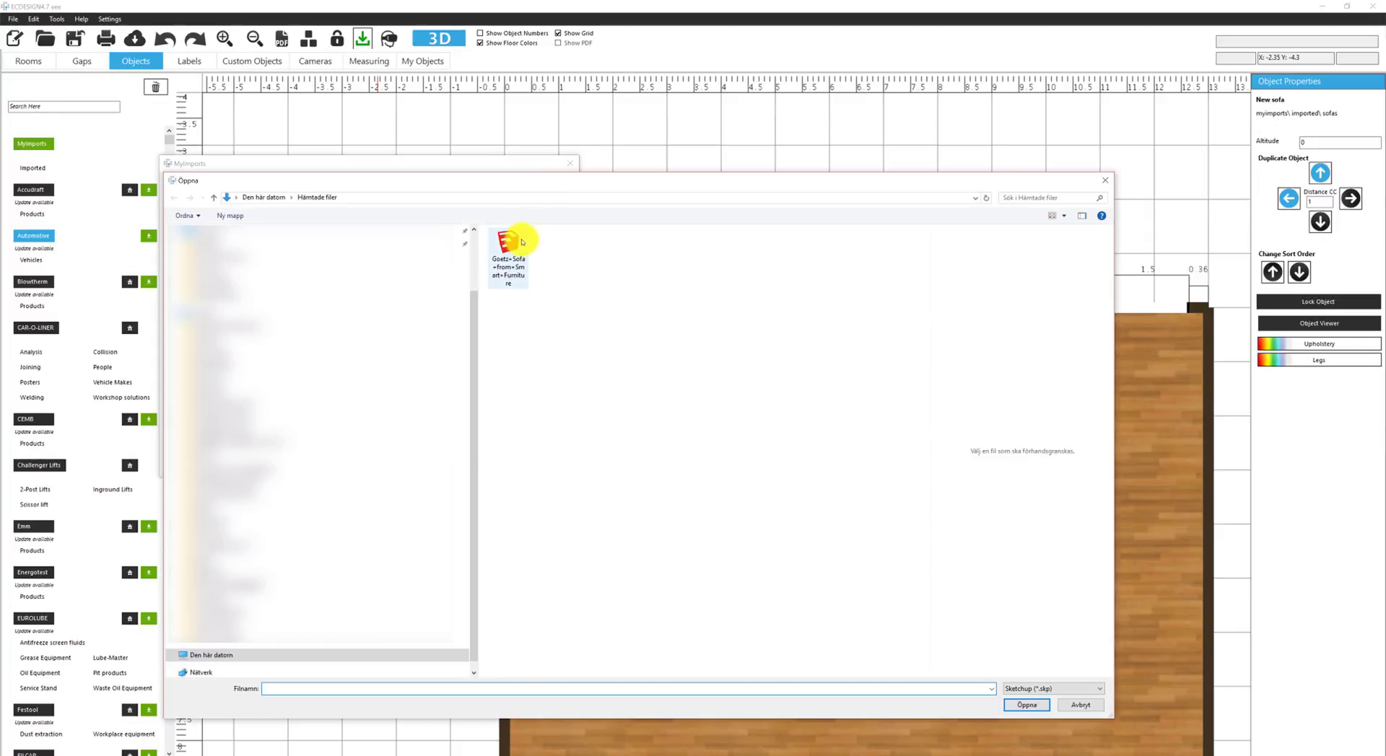
pyautogui.click(508, 246)
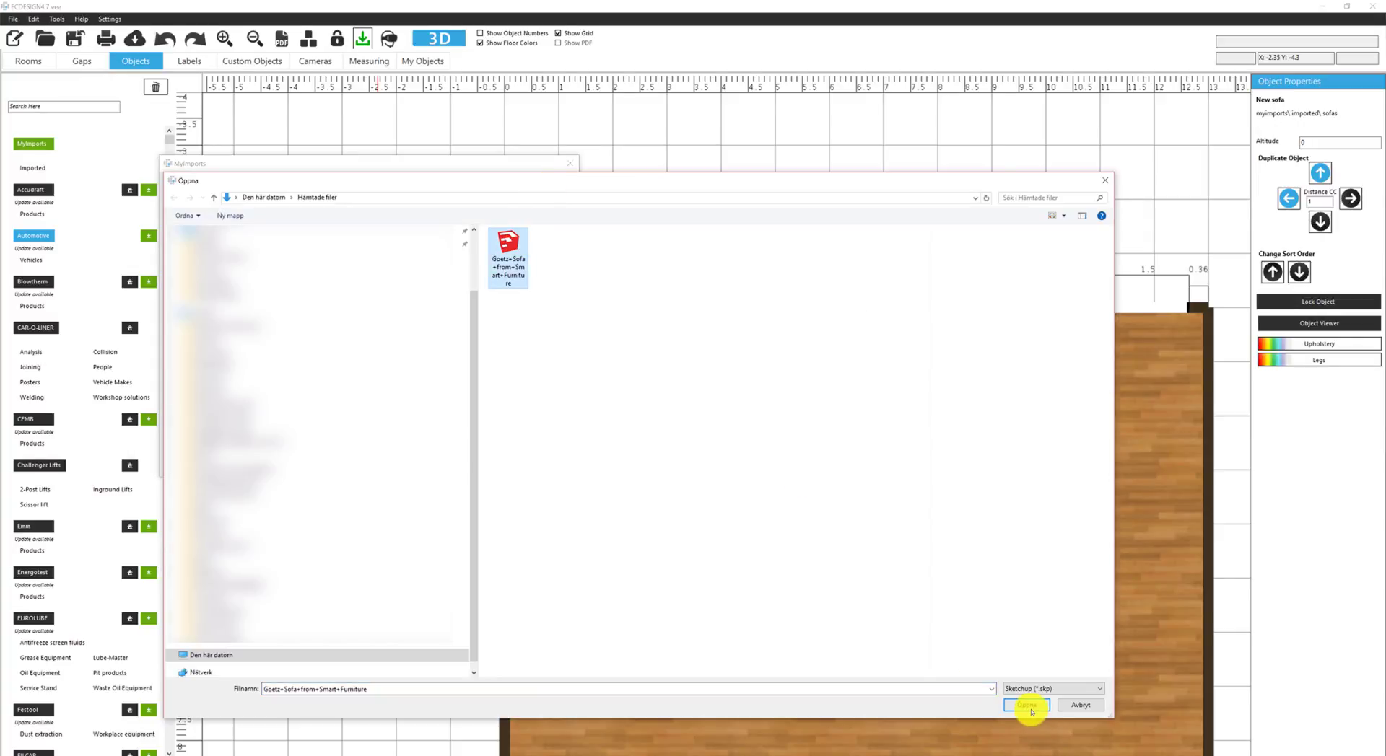
pyautogui.click(1028, 706)
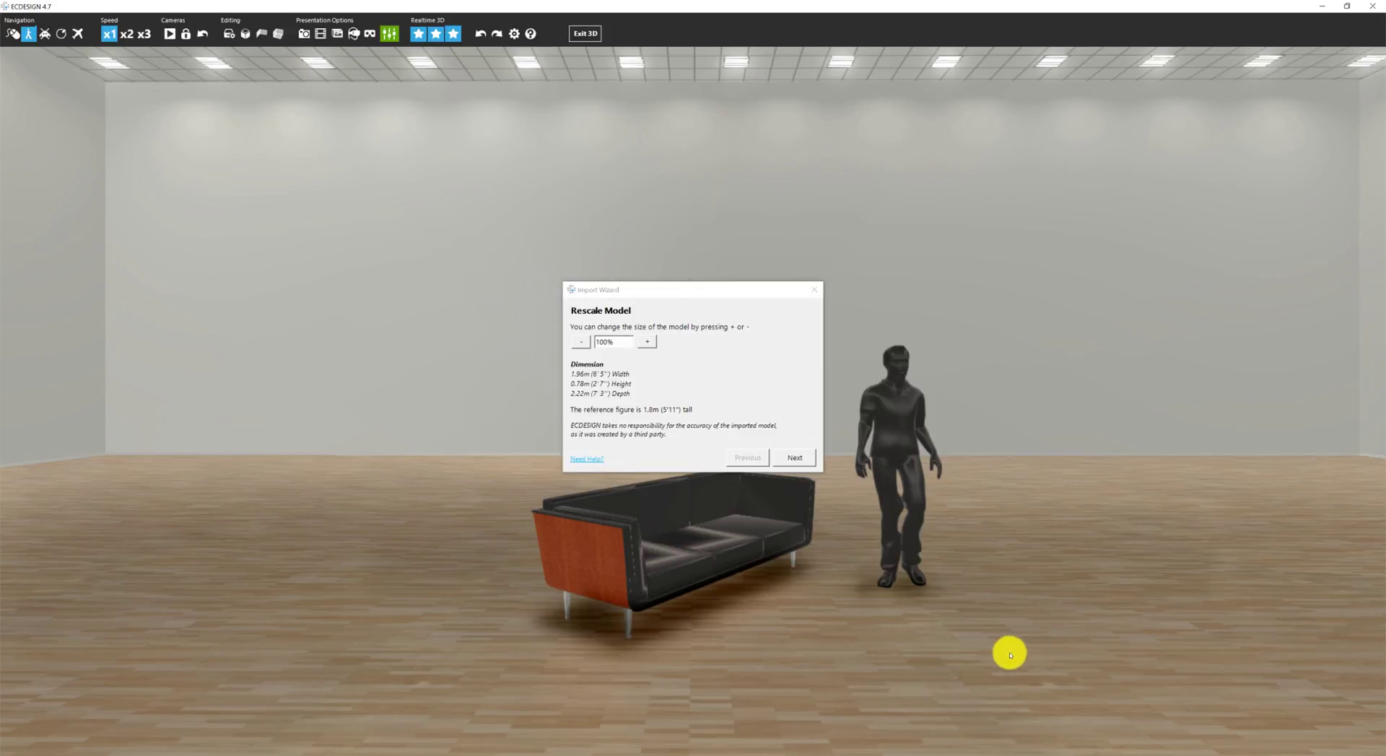
# Step: Compare the sofa with the reference figure at 110%, 120% and 90%, then settle on 100%
pyautogui.moveTo(723, 292); pyautogui.dragTo(1101, 394)
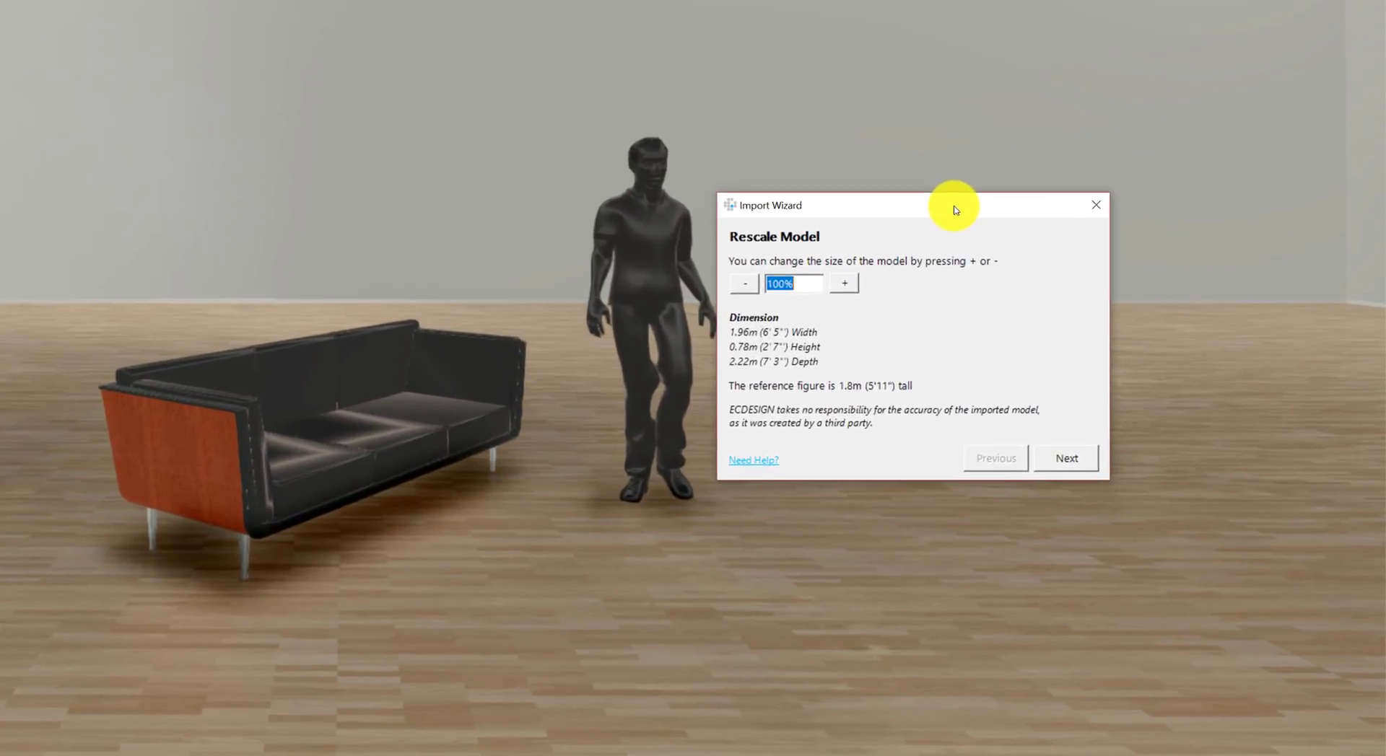
pyautogui.click(1062, 463)
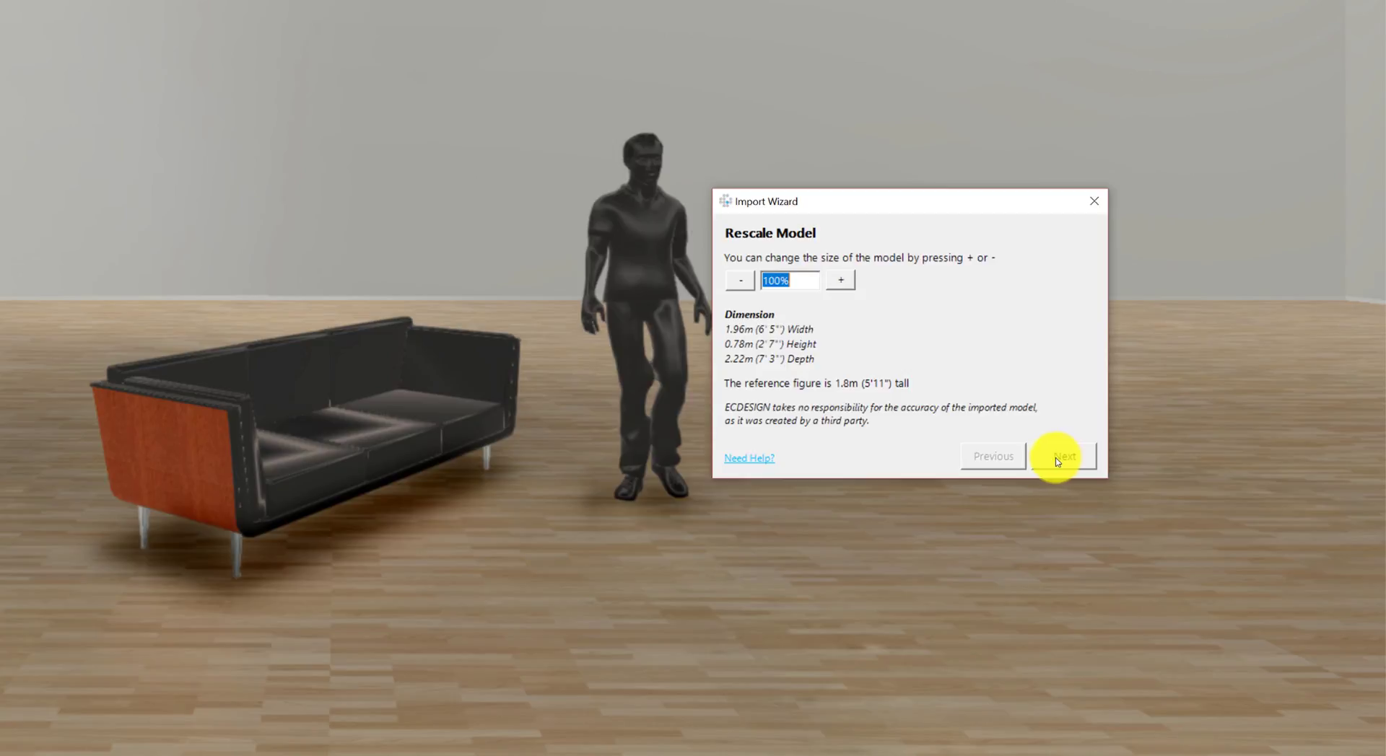
pyautogui.click(841, 282)
pyautogui.click(843, 282)
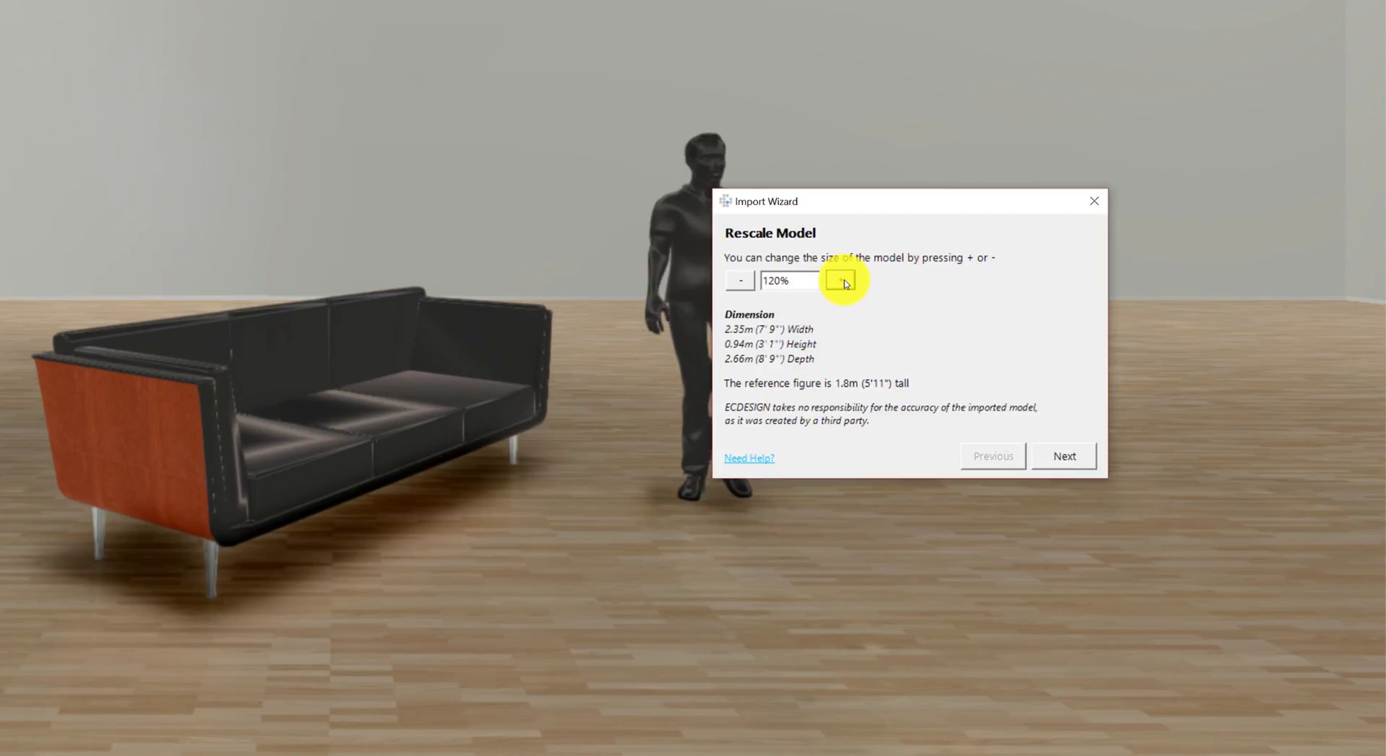
pyautogui.click(737, 281)
pyautogui.click(738, 281)
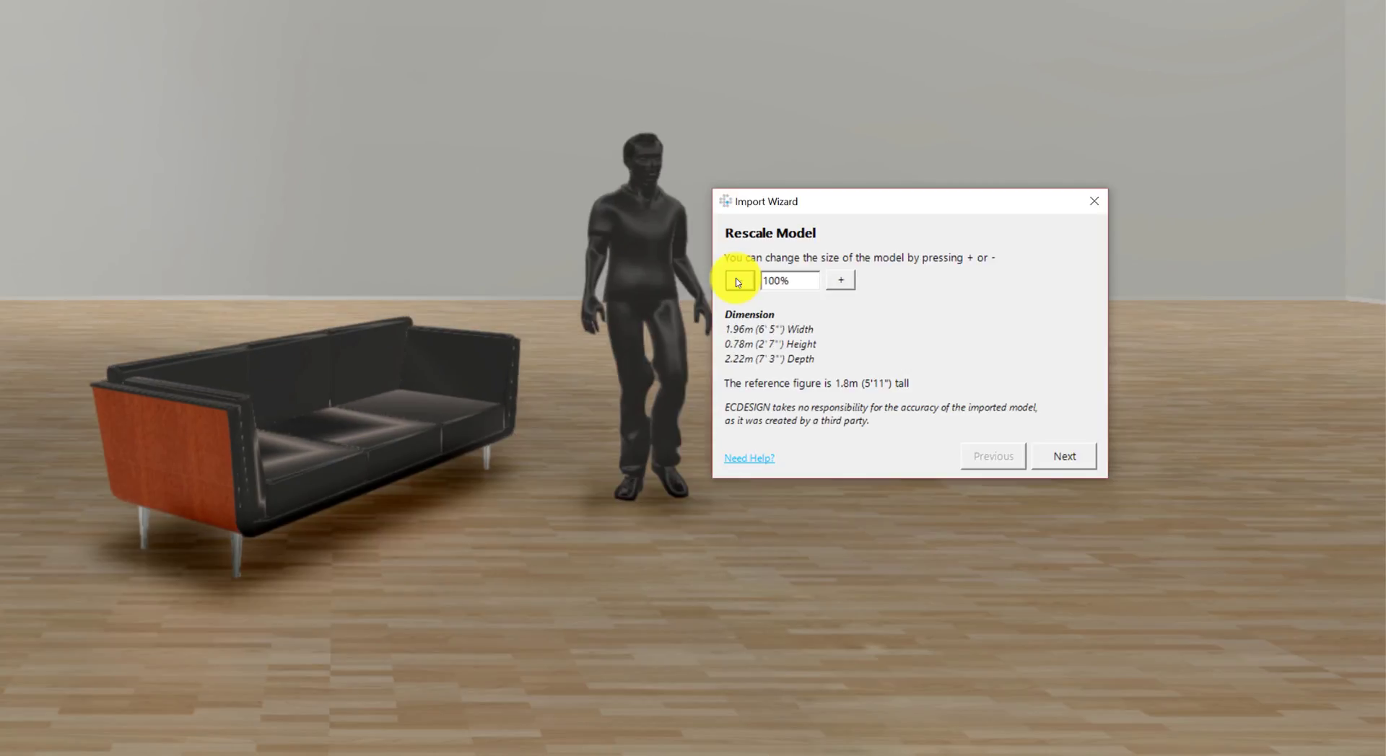
pyautogui.moveTo(806, 280); pyautogui.dragTo(760, 280)
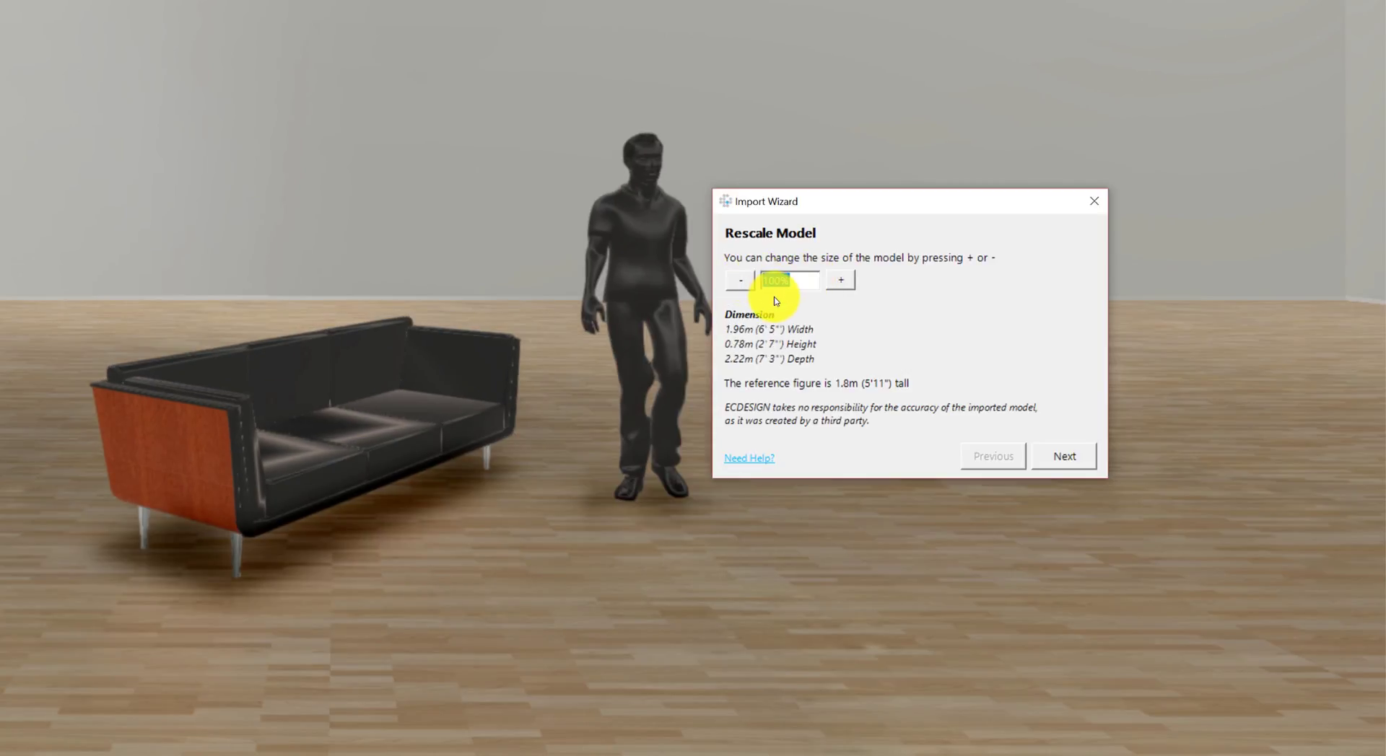
pyautogui.write('90')
pyautogui.press('Return')
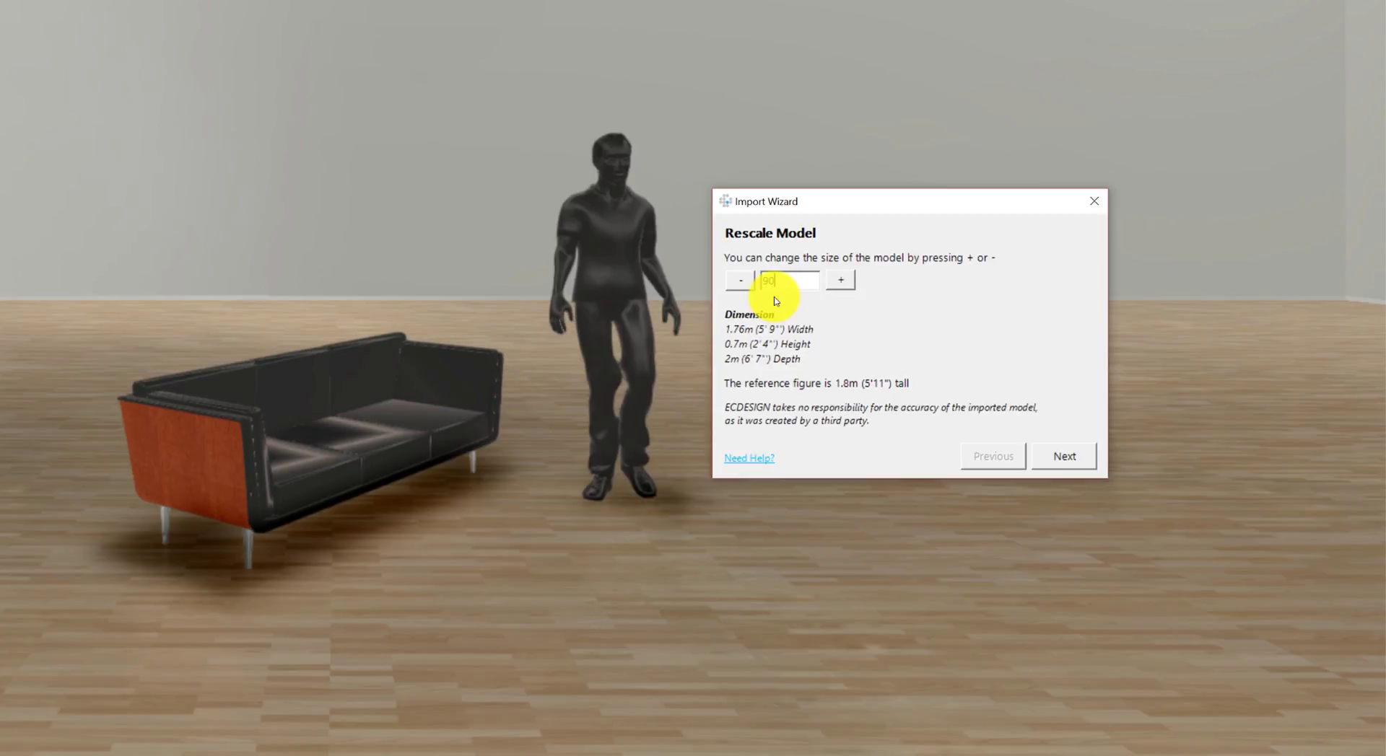
pyautogui.click(847, 281)
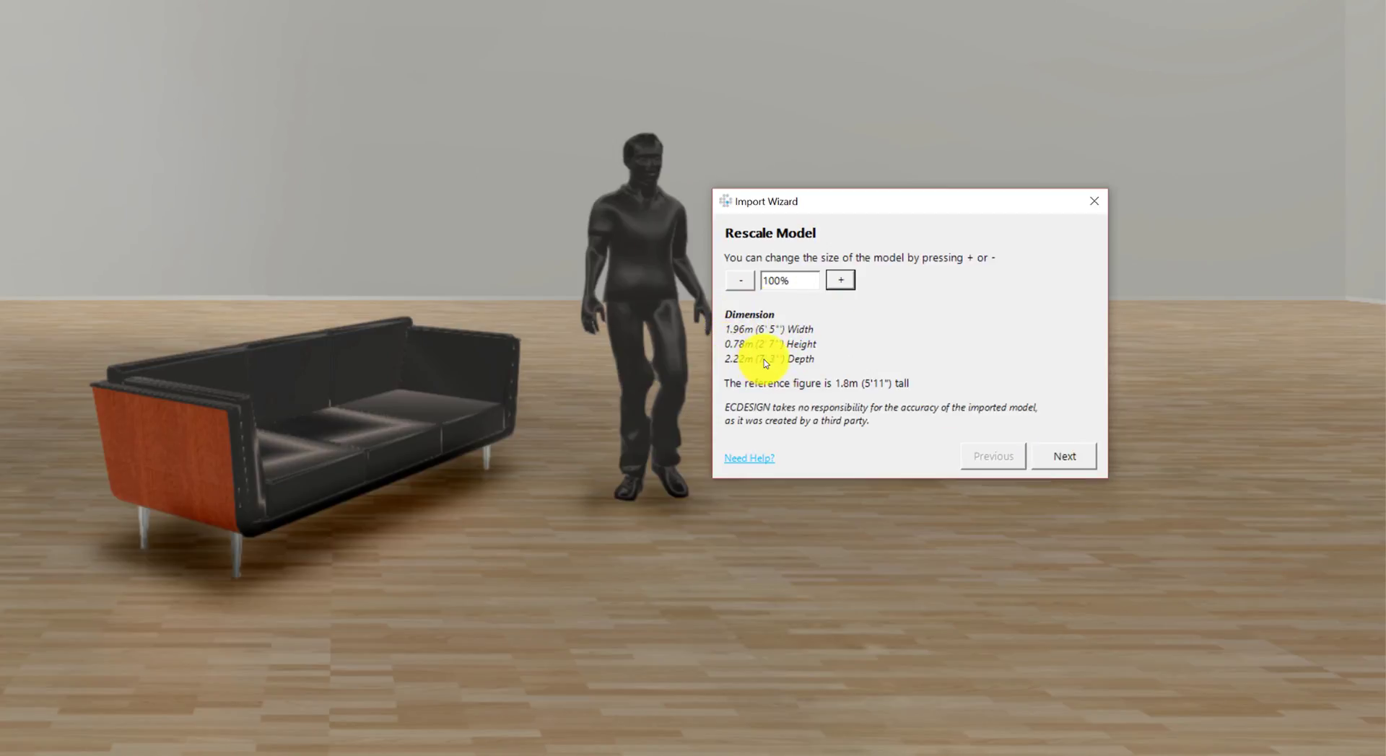
# Step: On the Material Types page, assign Cloth to the sofa upholstery and Chrome to its legs
pyautogui.click(1057, 461)
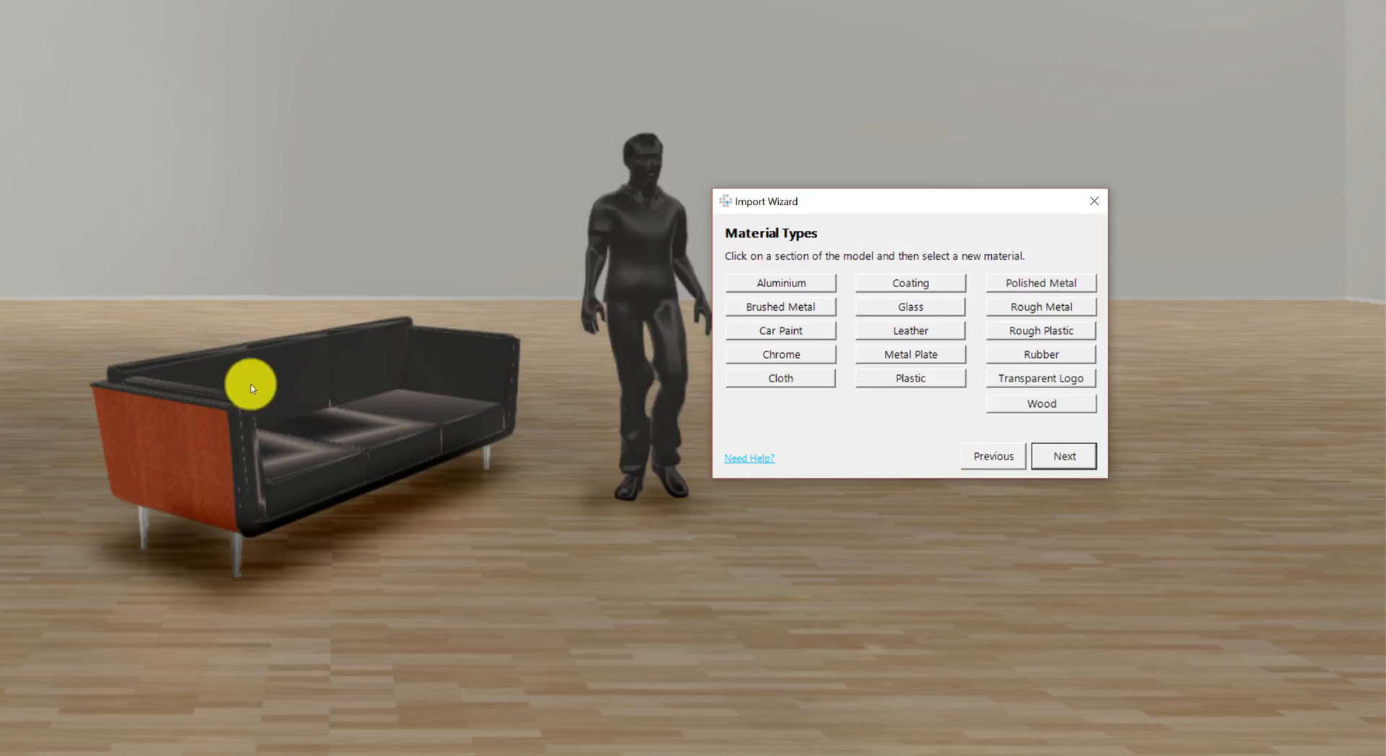
pyautogui.click(345, 376)
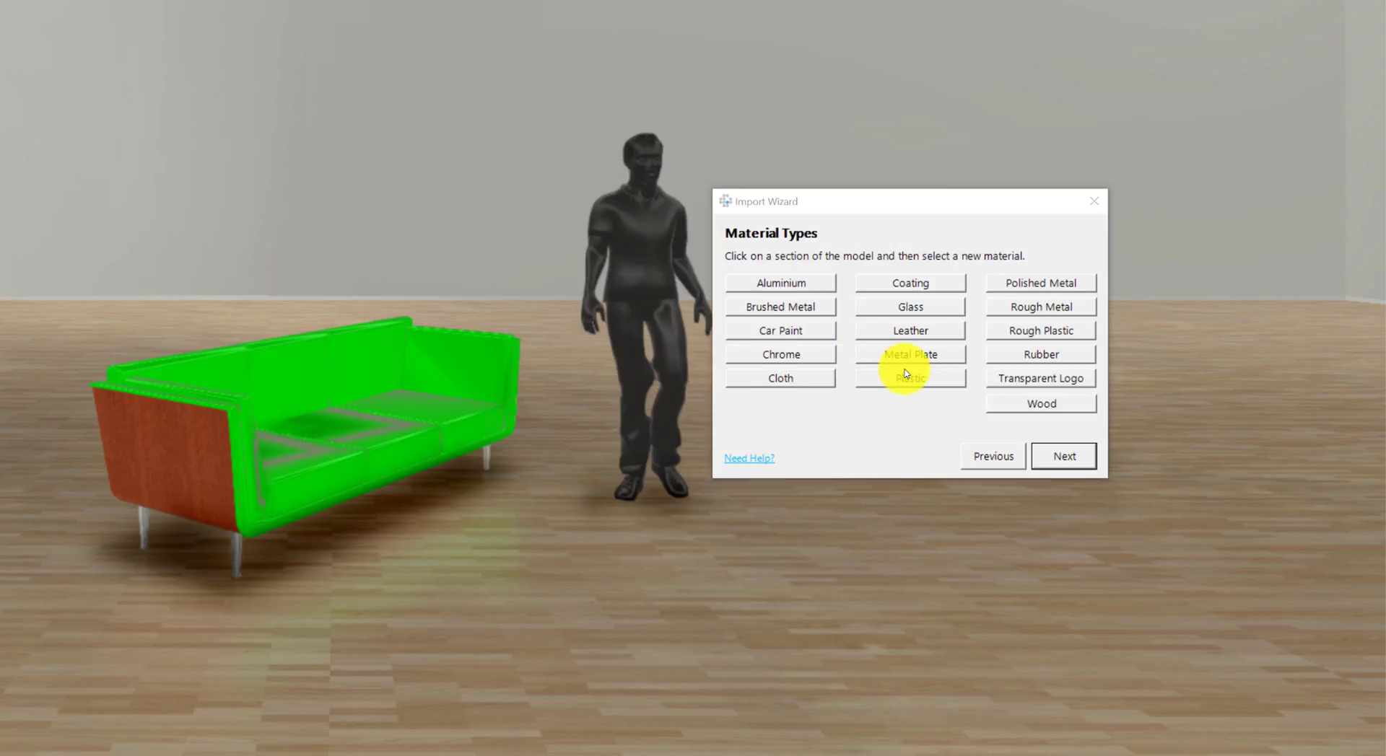
pyautogui.click(795, 378)
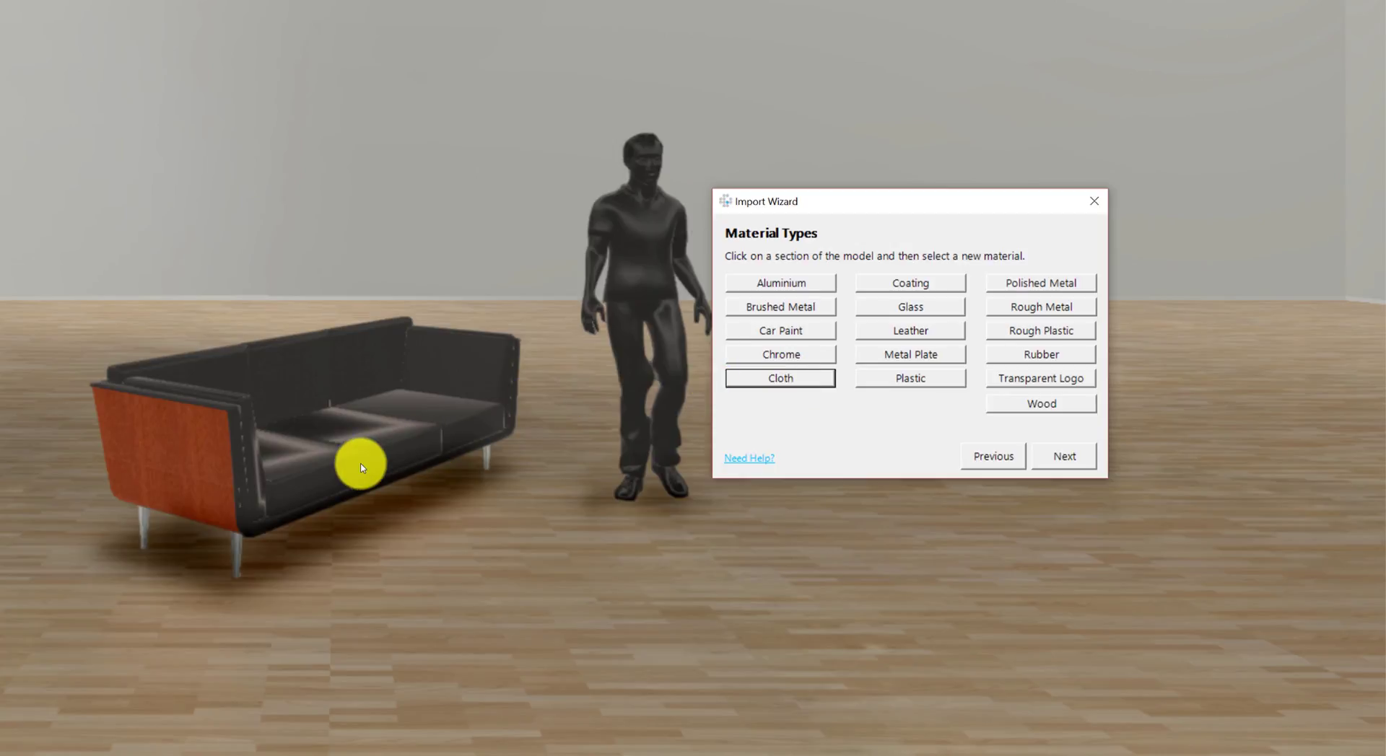
pyautogui.click(239, 560)
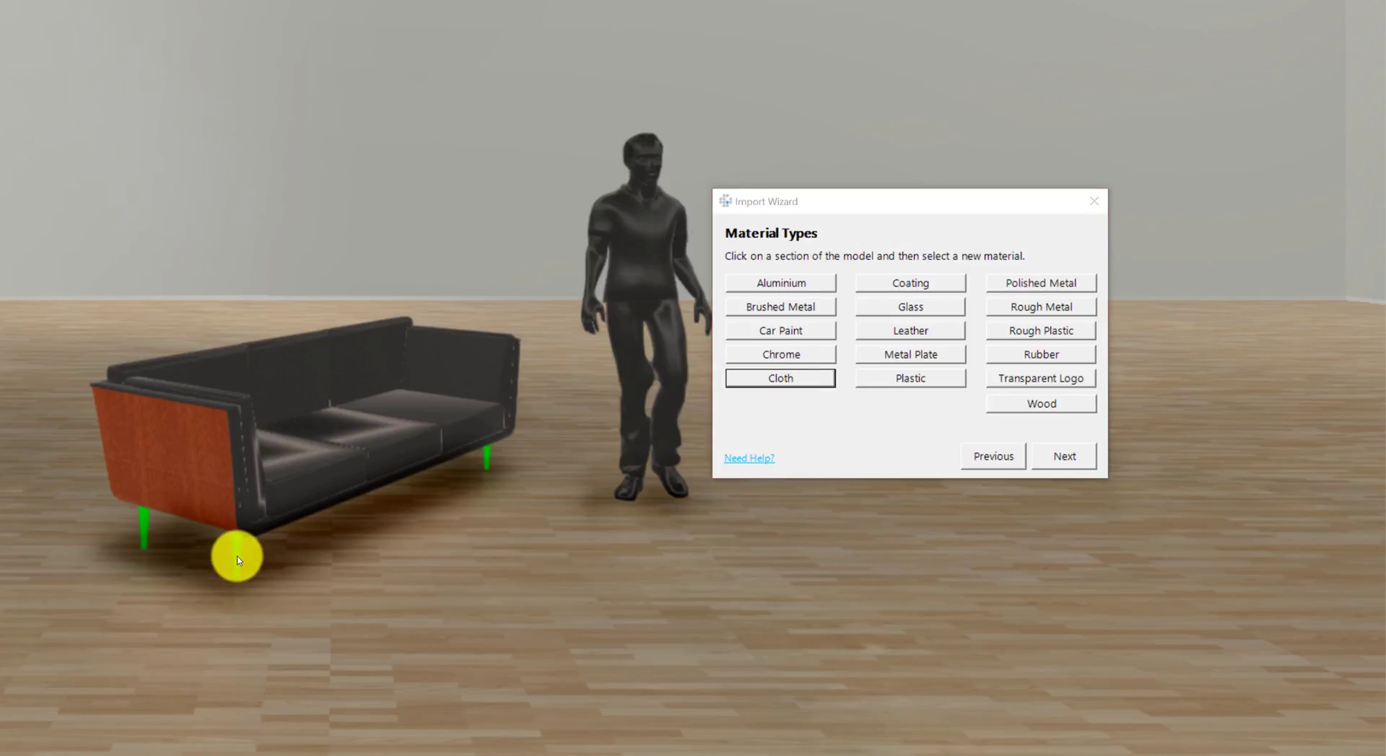
pyautogui.click(772, 358)
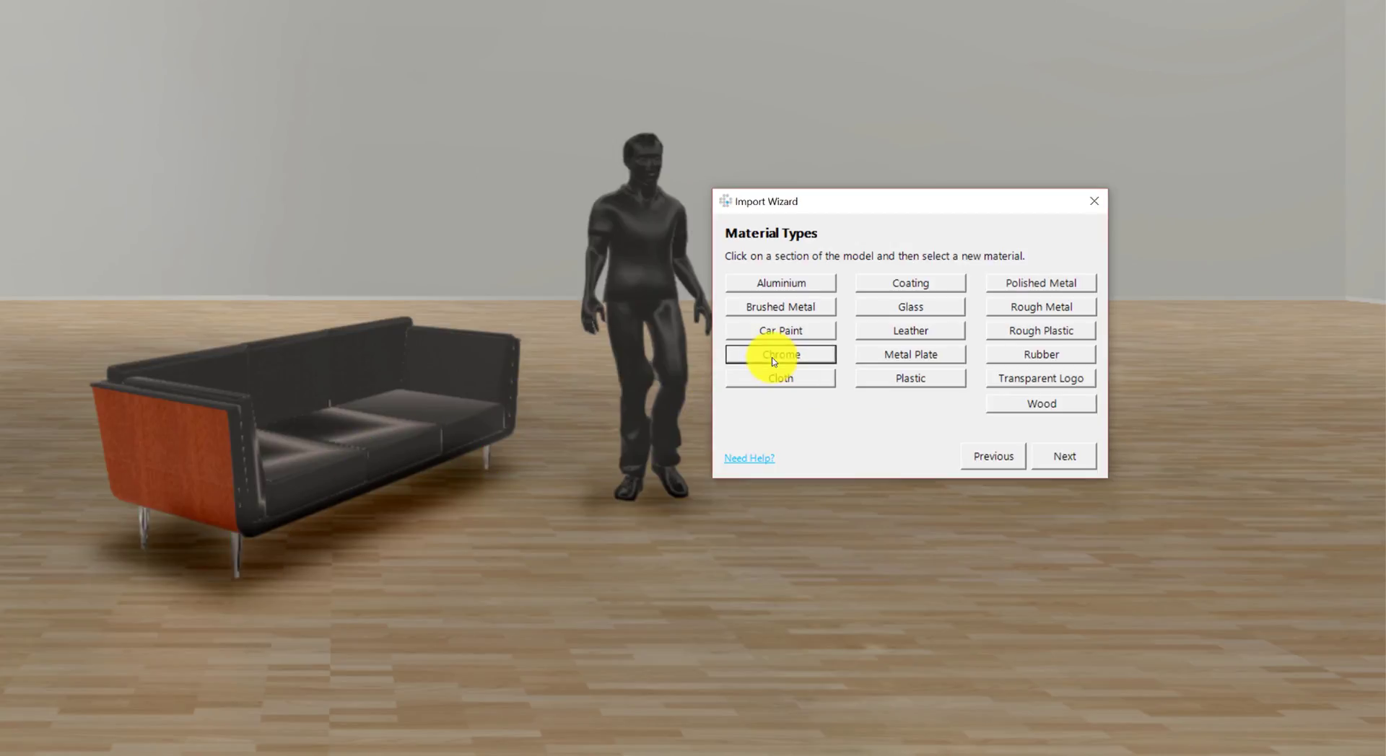
pyautogui.scroll(5, 566, 633)
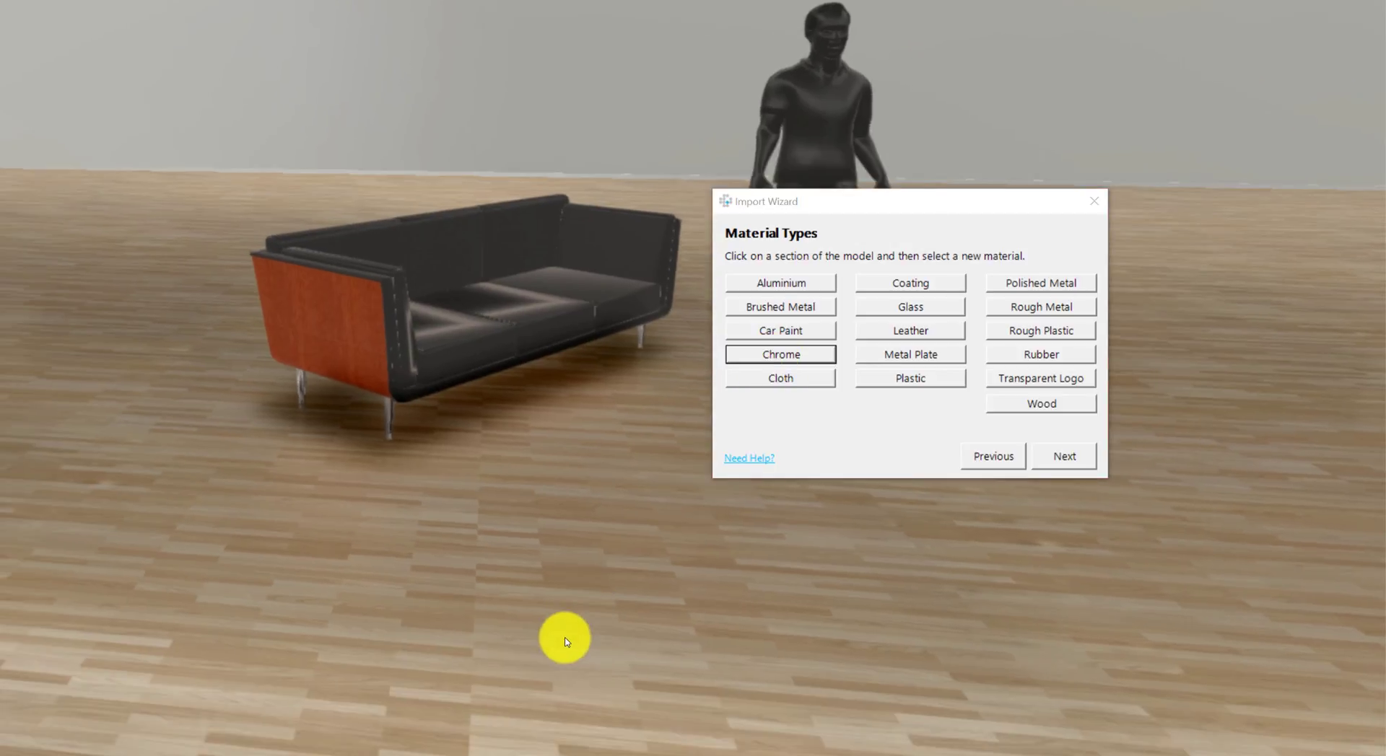
pyautogui.scroll(5, 594, 639)
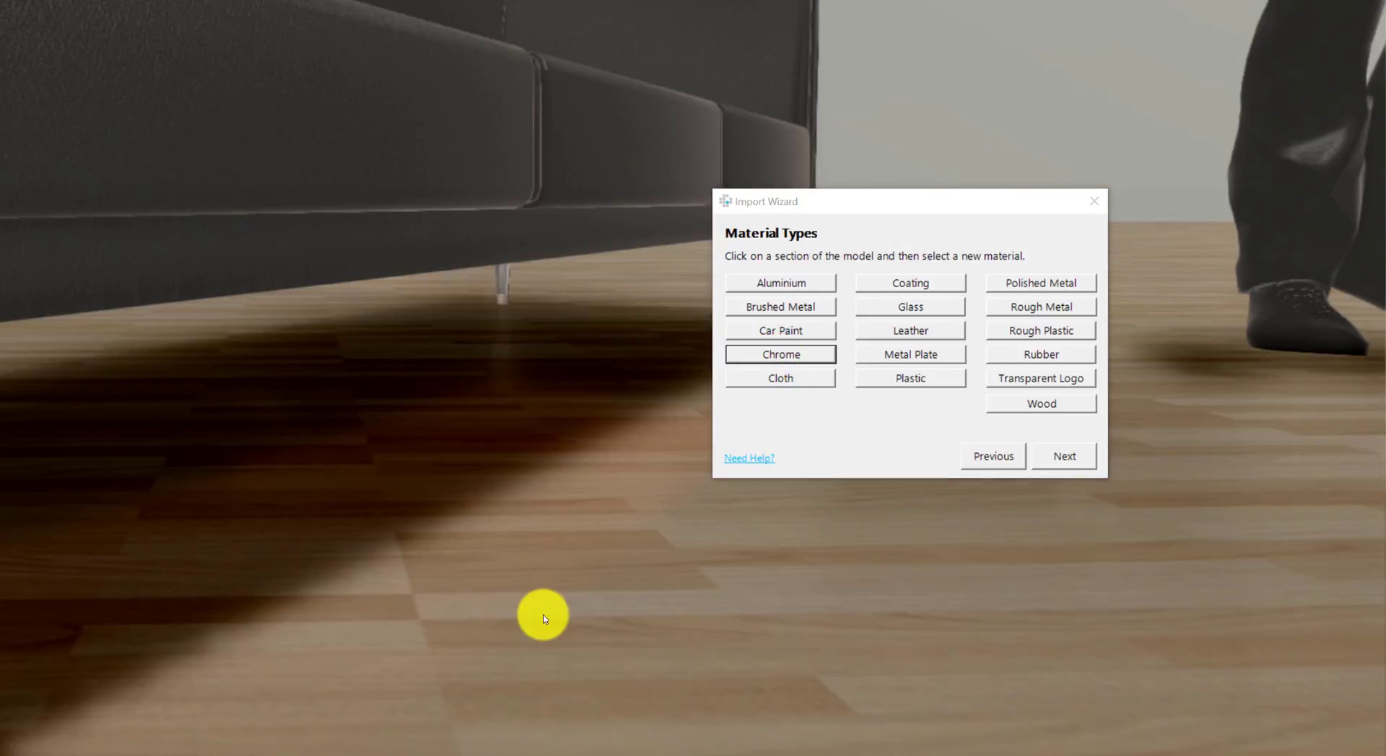
pyautogui.scroll(-10, 526, 613)
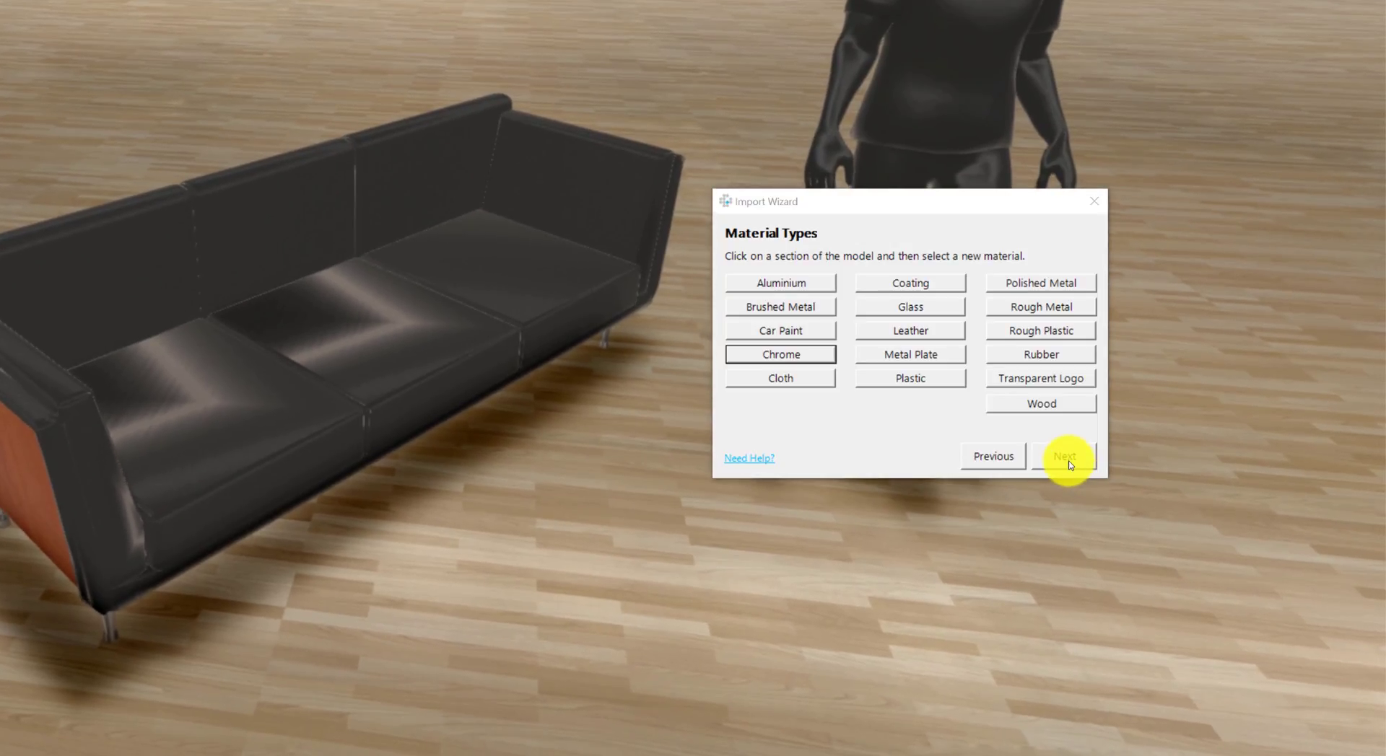
# Step: Create a colour part named 'Upholstery' and assign the sofa body to it
pyautogui.click(1066, 461)
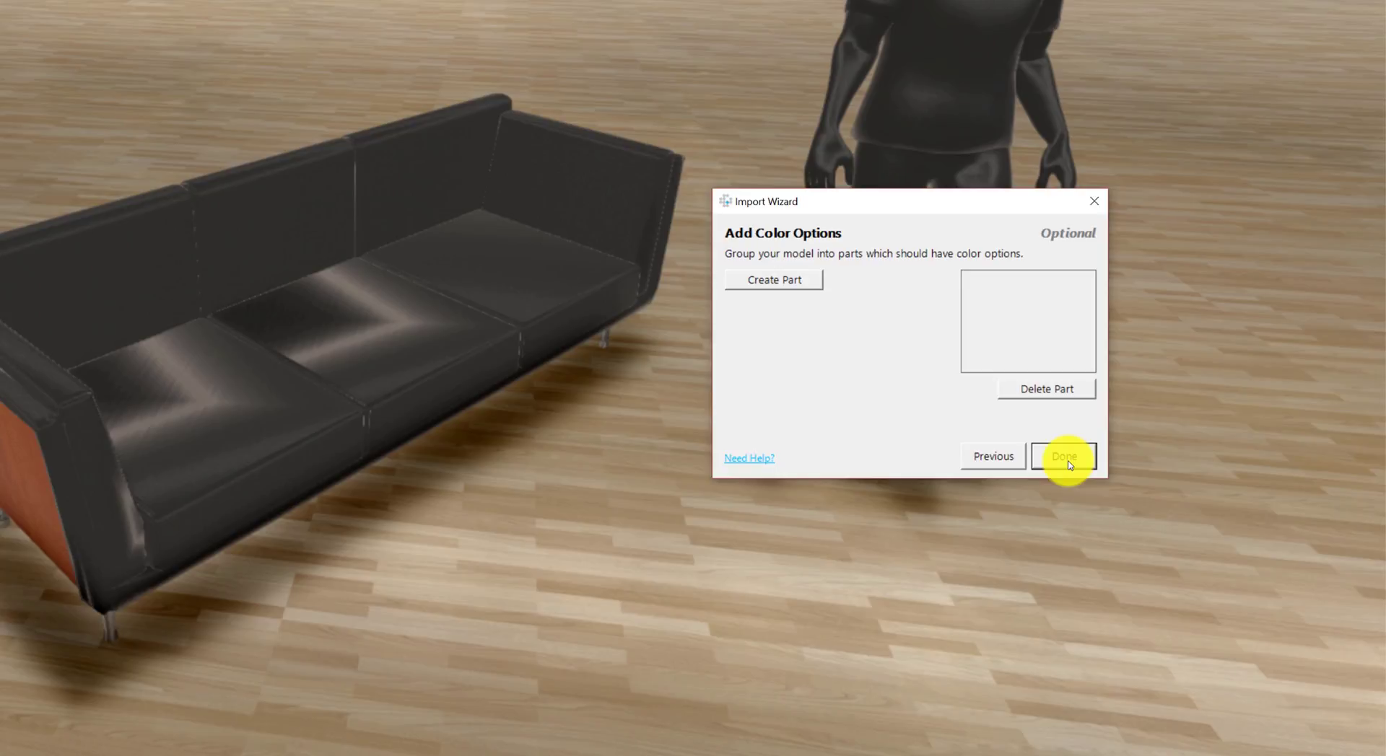
pyautogui.click(798, 280)
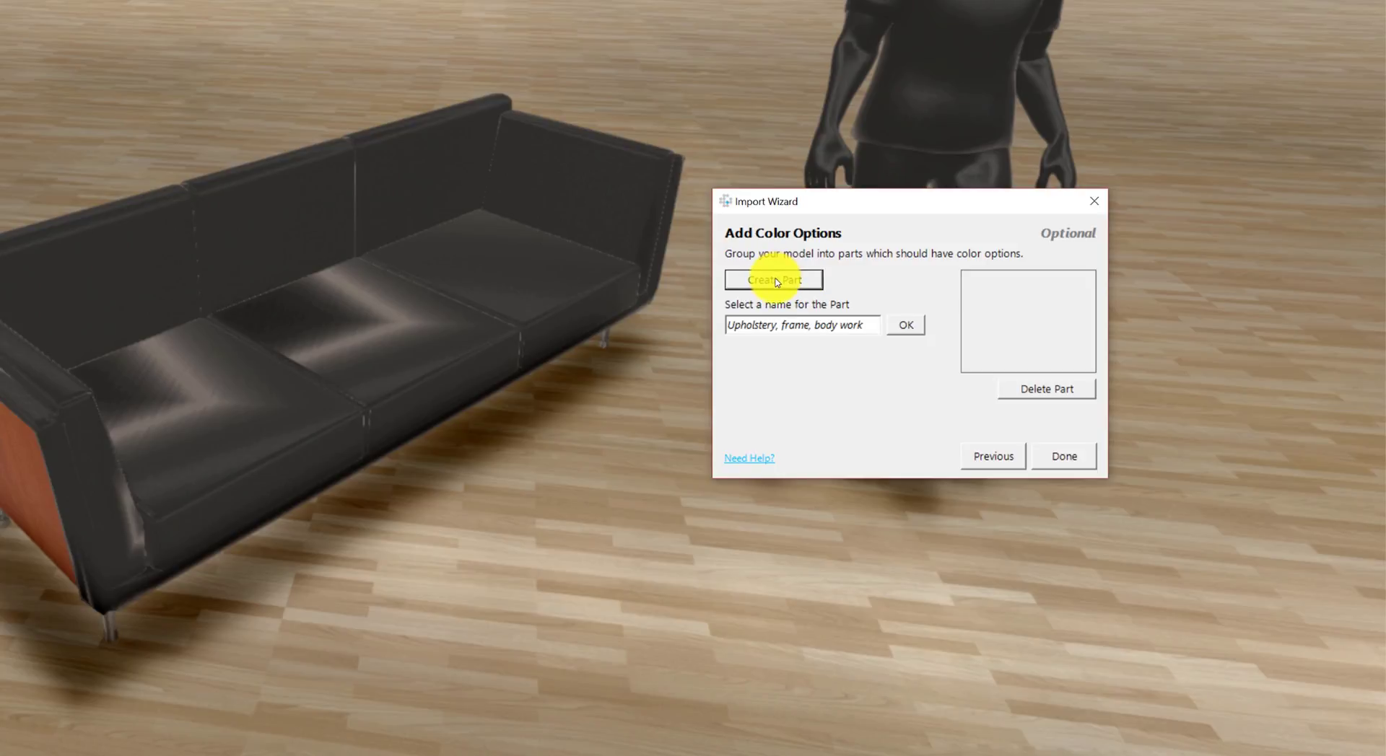
pyautogui.click(787, 325)
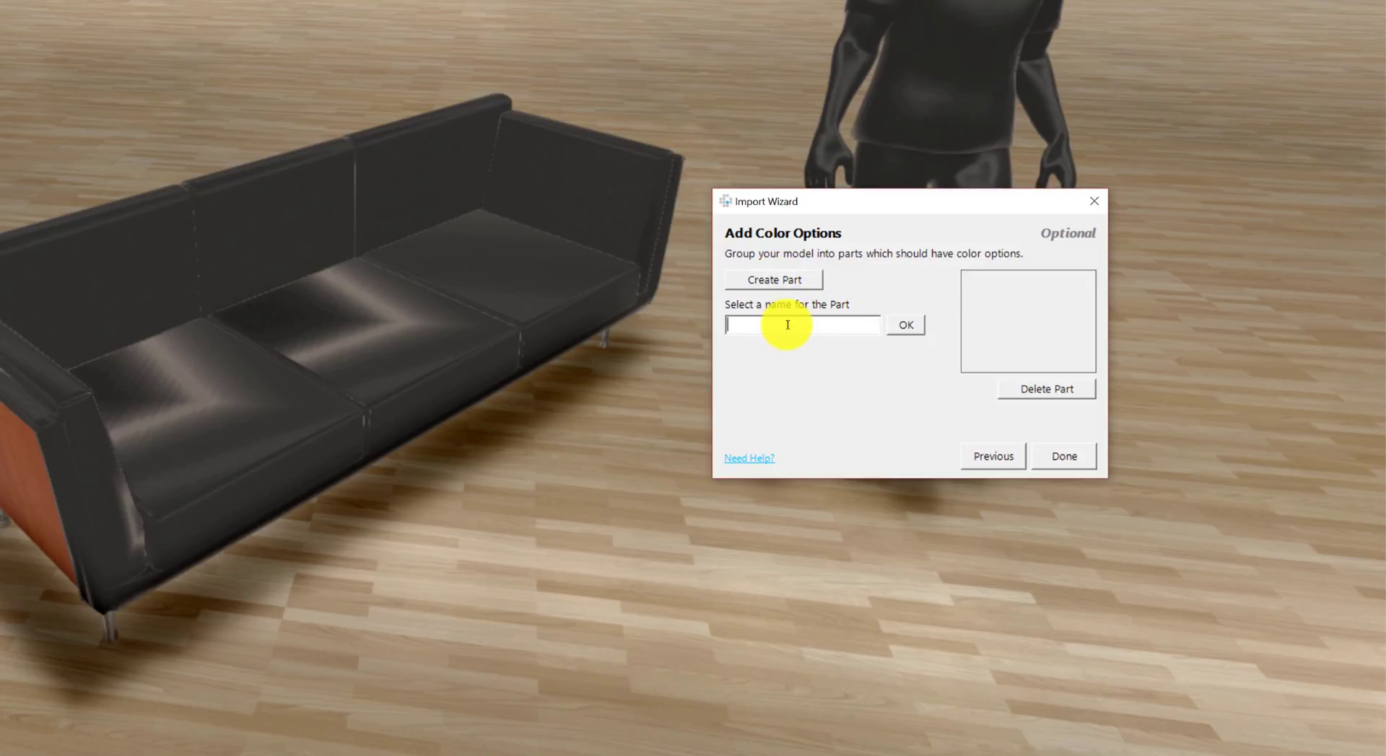
pyautogui.write('Upholstery')
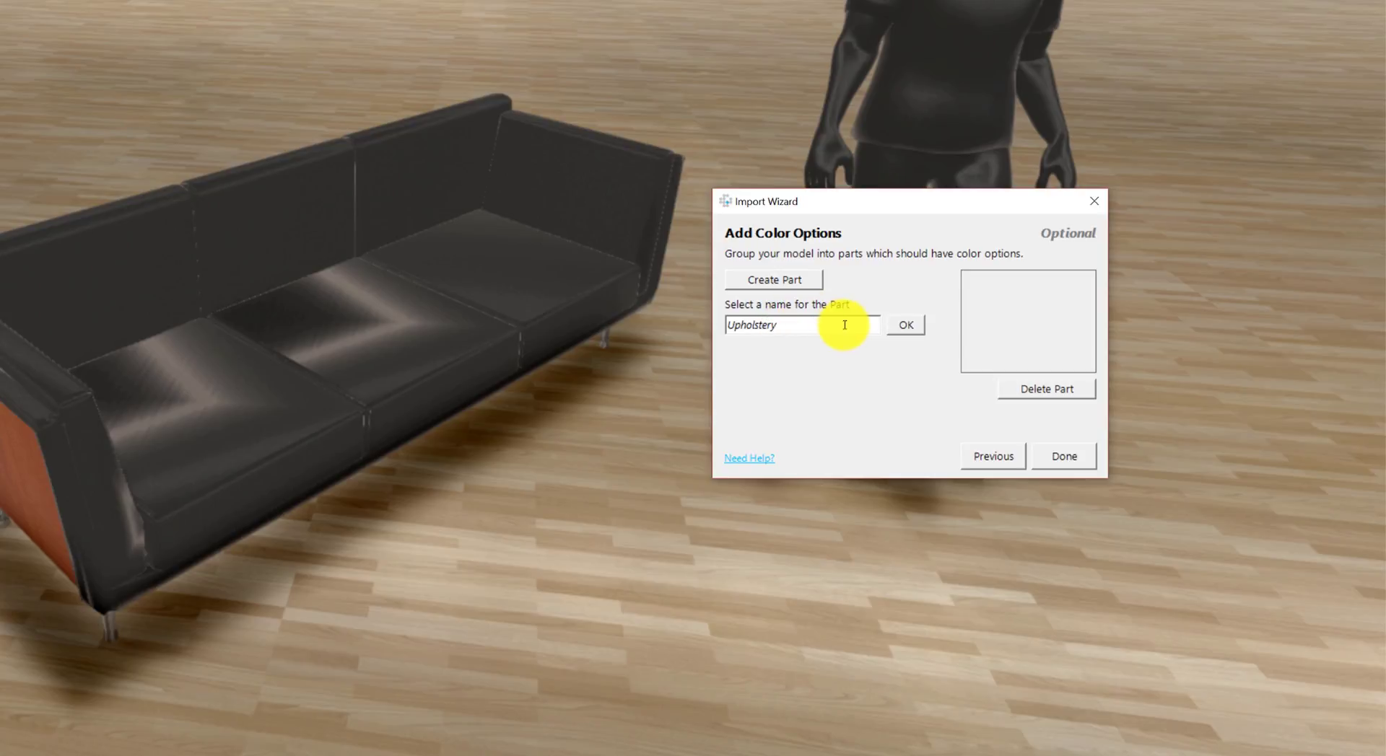
pyautogui.click(898, 330)
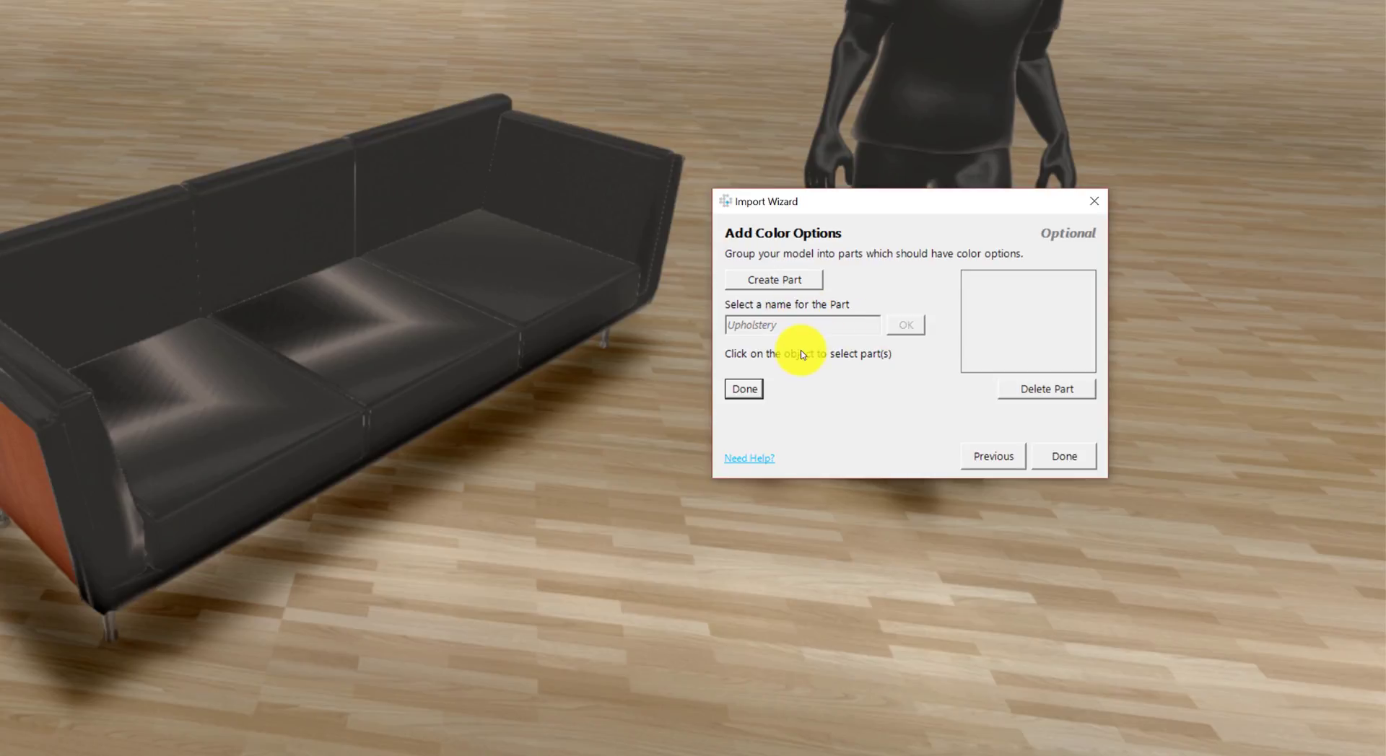
pyautogui.click(384, 212)
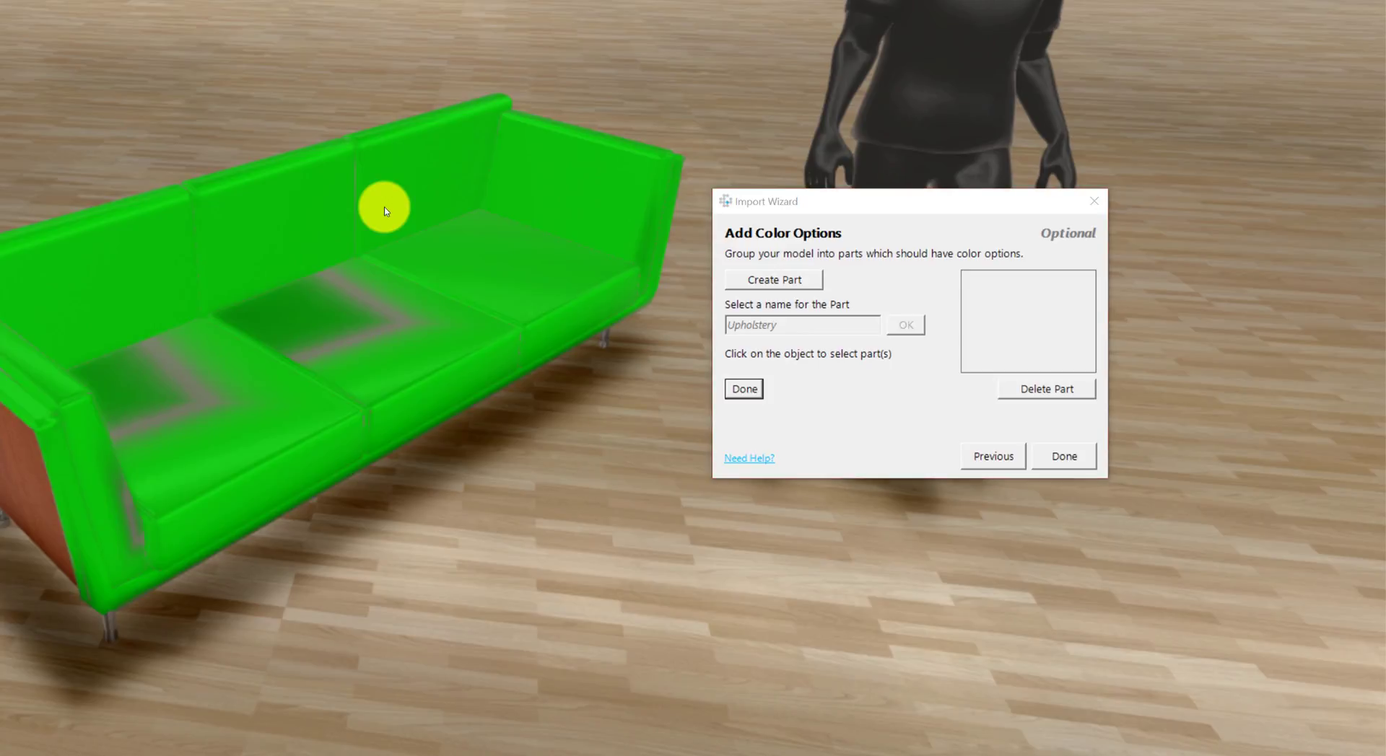
pyautogui.click(745, 389)
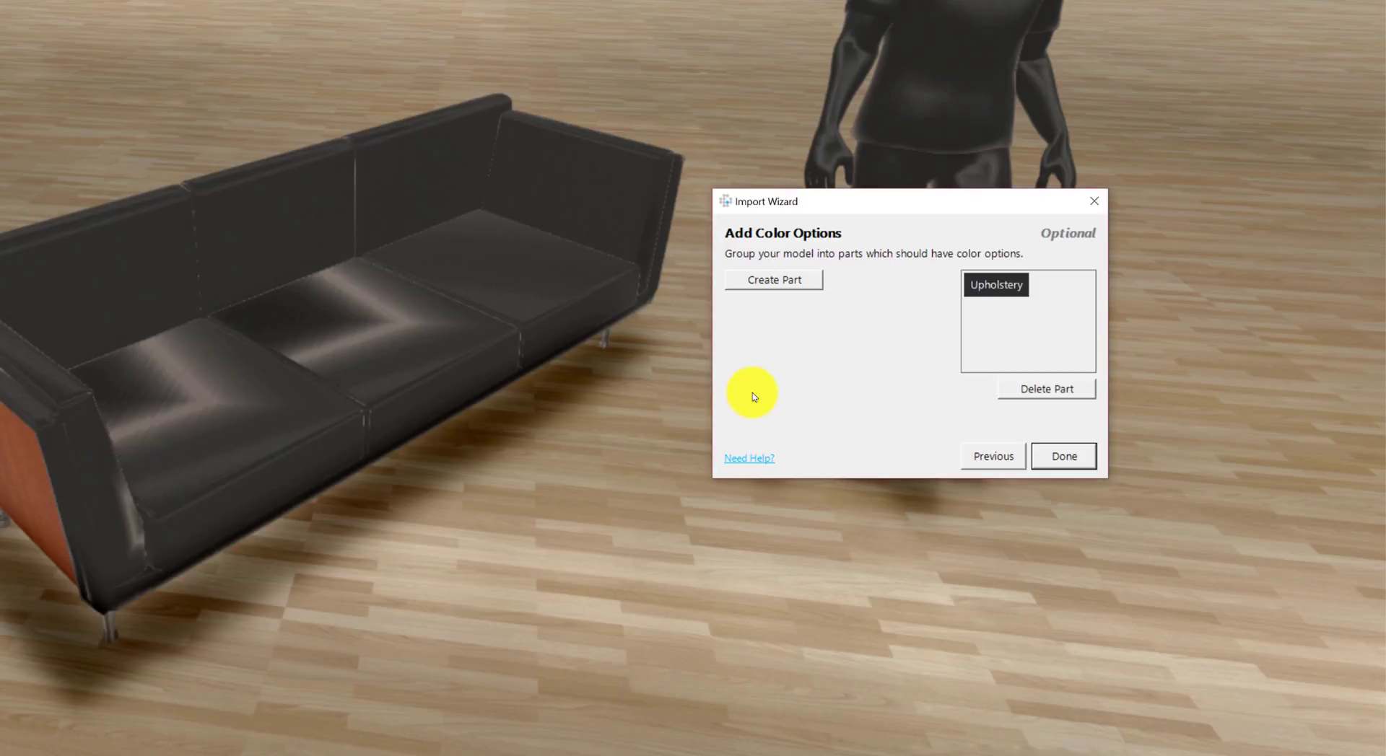
# Step: Create a second colour part named 'Legs' and assign the sofa legs to it
pyautogui.moveTo(486, 547); pyautogui.dragTo(465, 503)
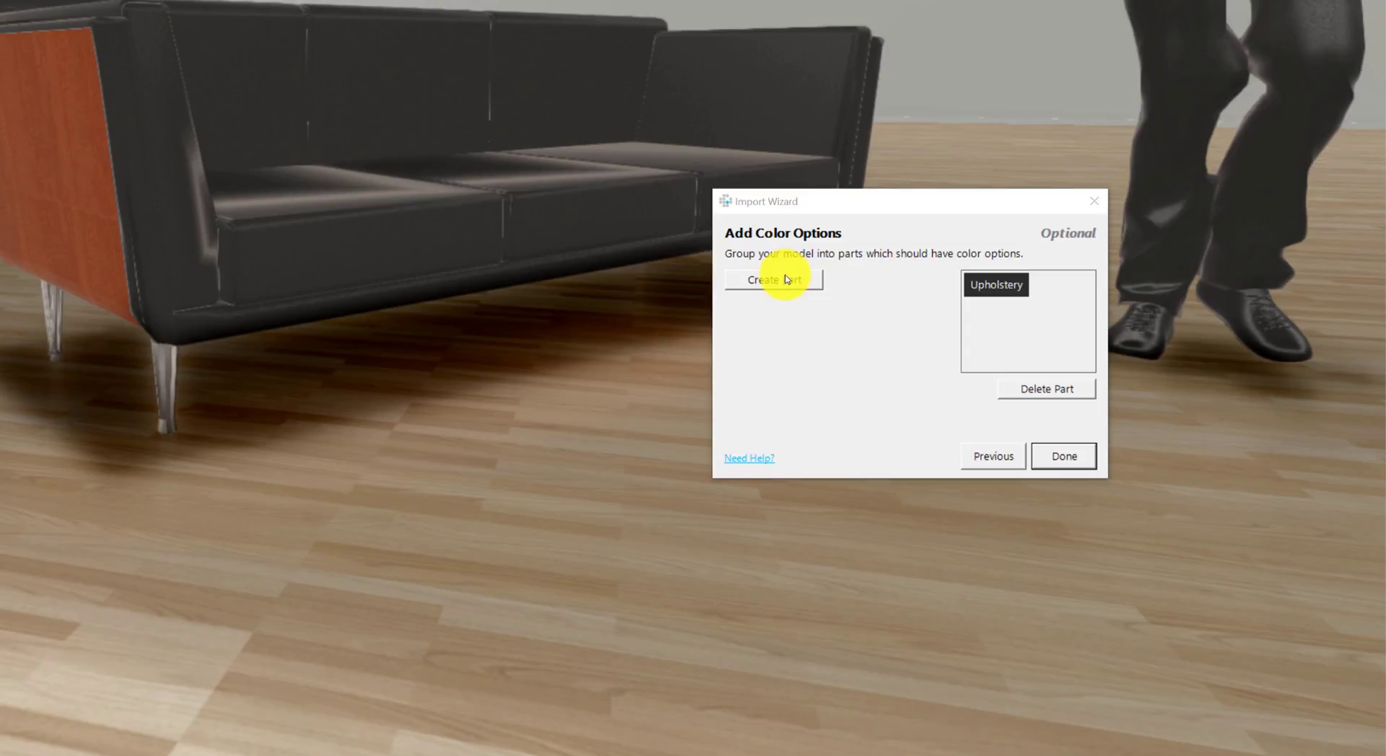
pyautogui.click(786, 279)
pyautogui.click(786, 324)
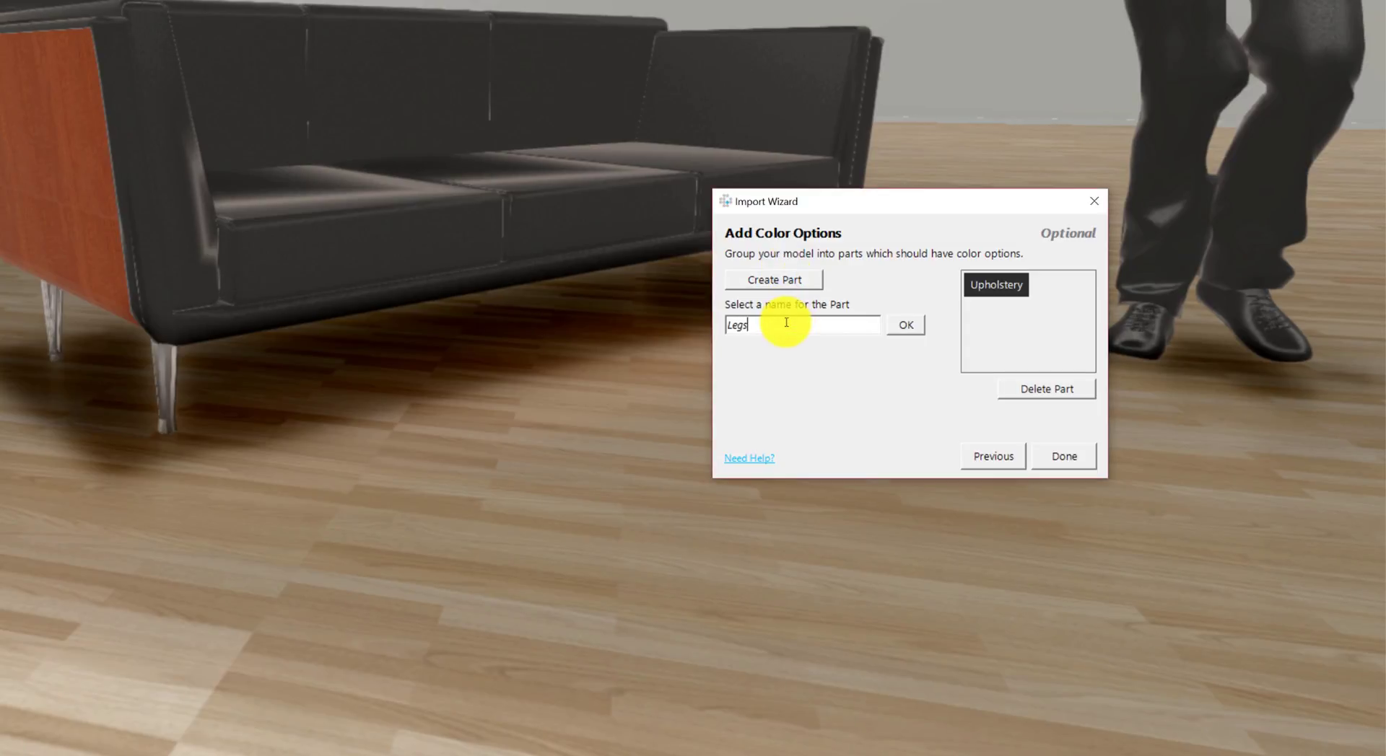
pyautogui.click(906, 325)
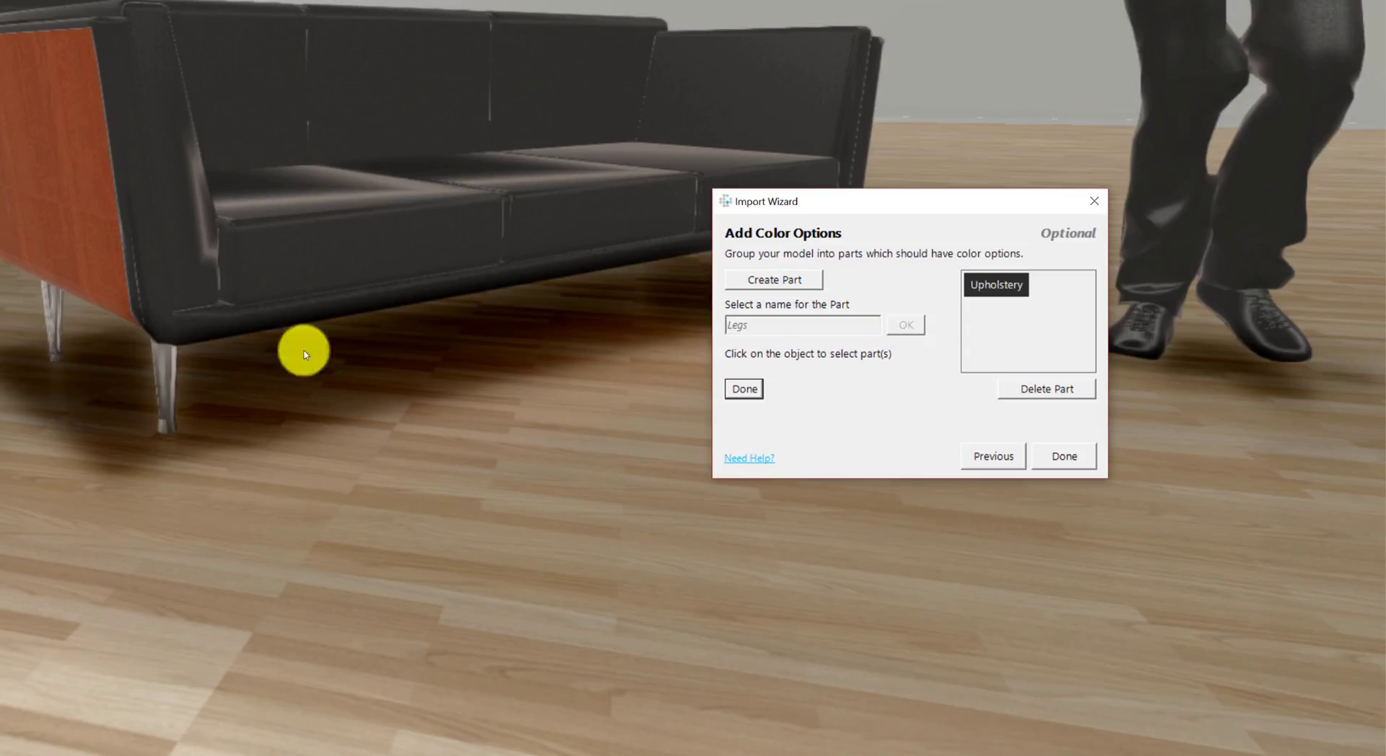
pyautogui.click(169, 371)
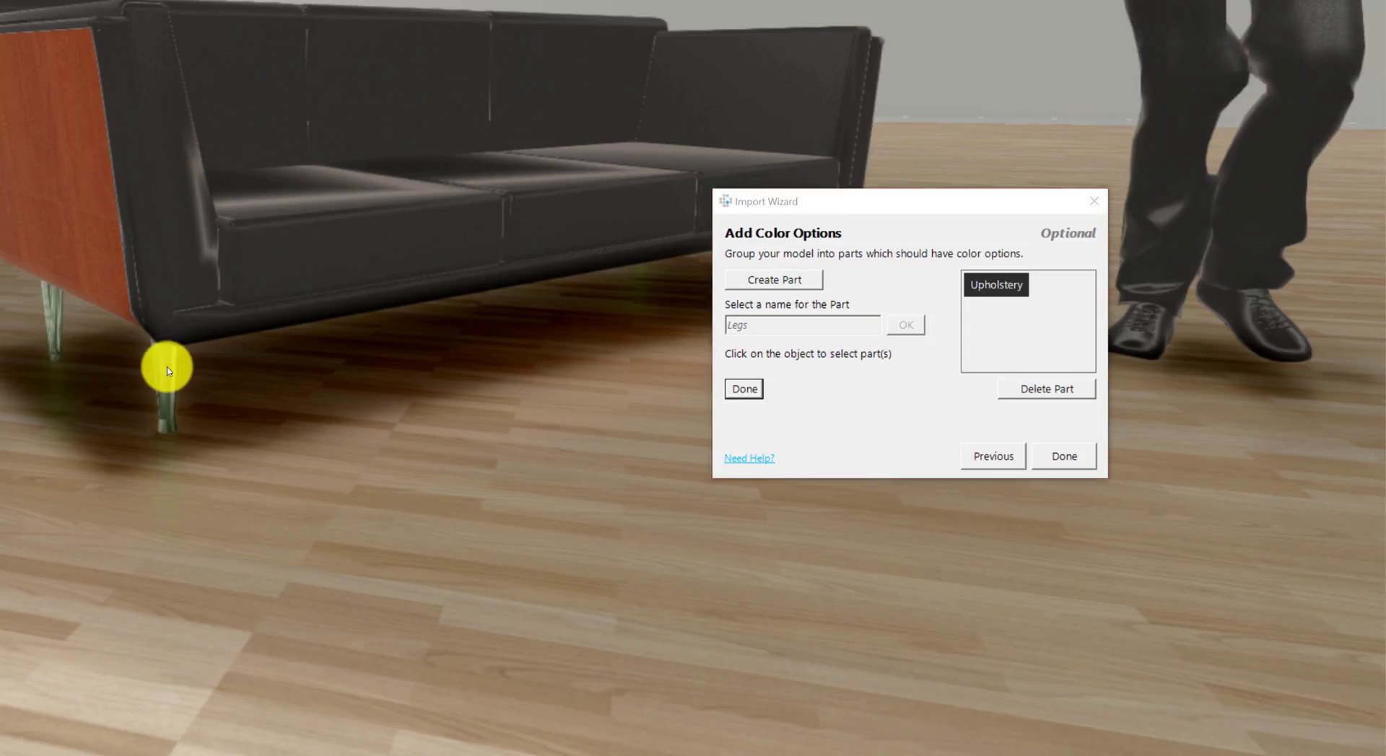
pyautogui.click(734, 390)
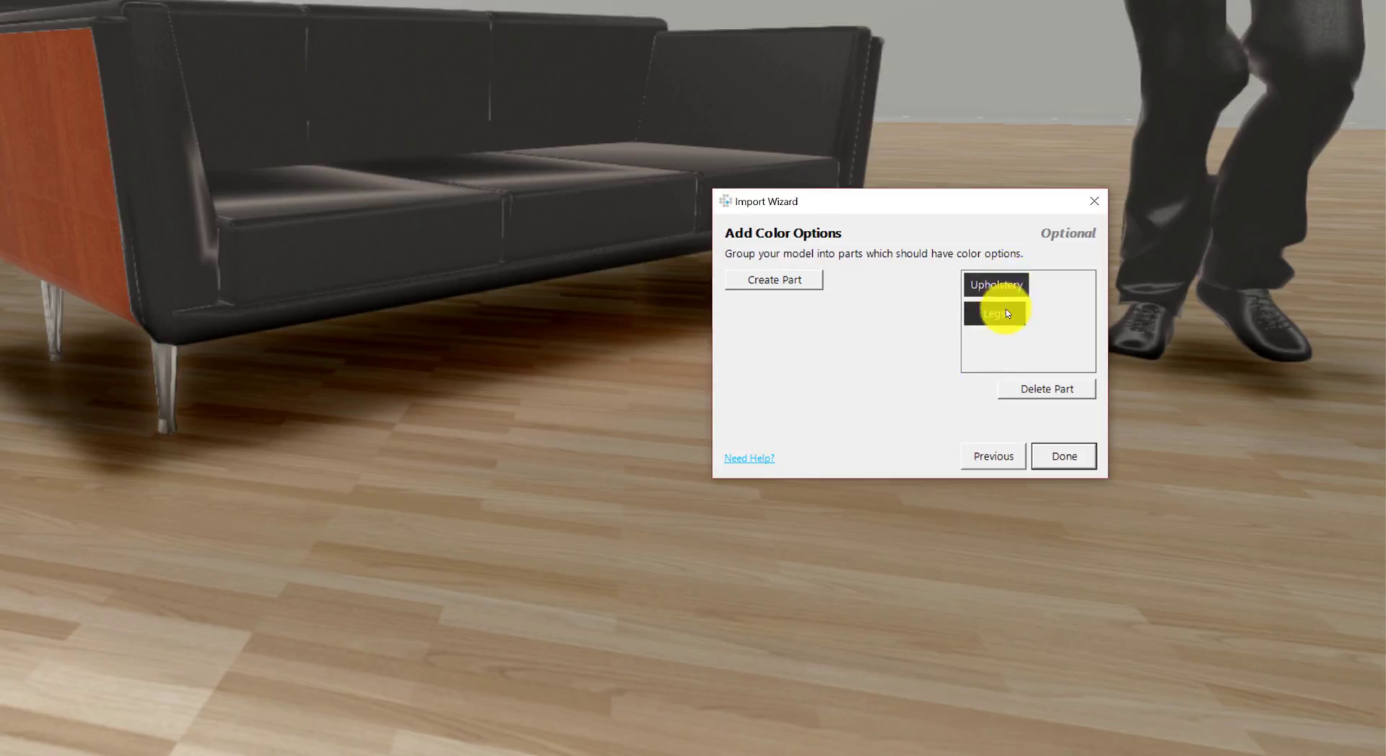
# Step: Finish the wizard, confirm the import, and name the model 'New sofa'
pyautogui.click(1064, 456)
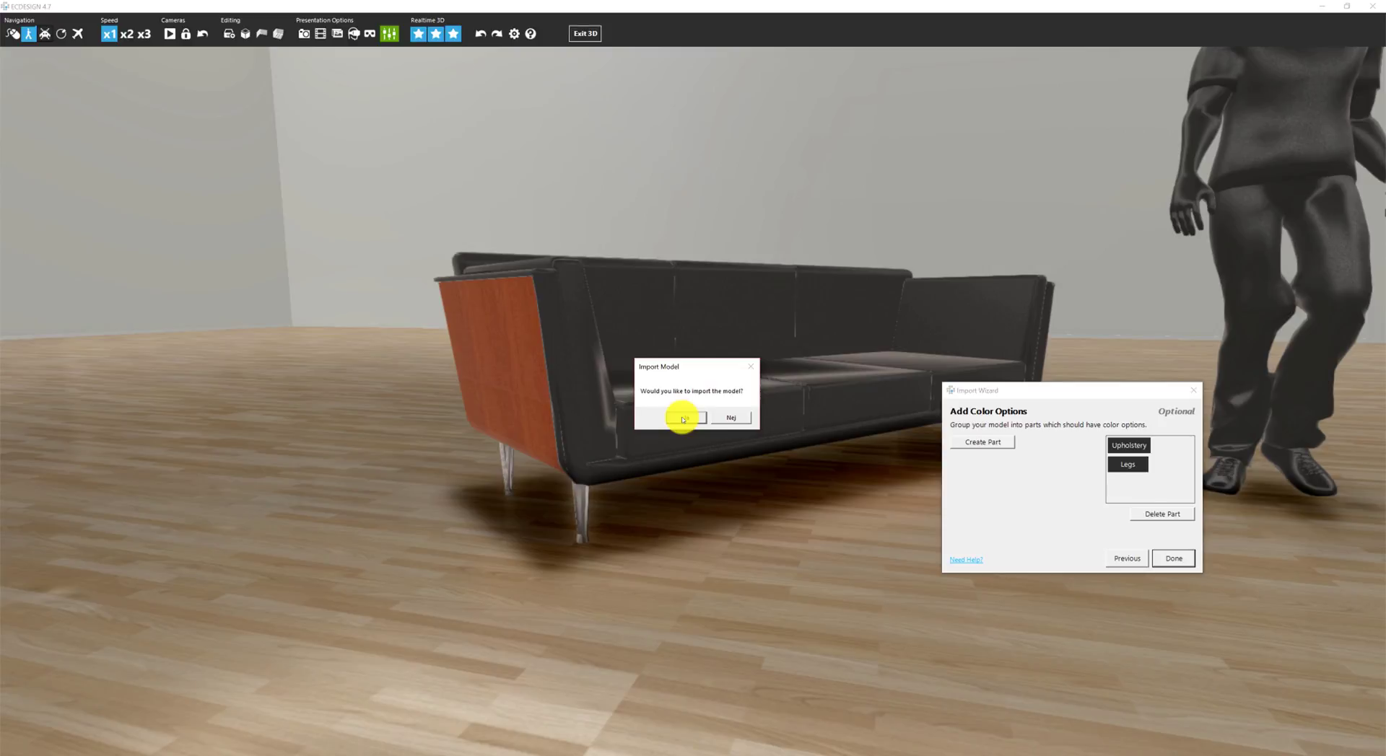
pyautogui.click(682, 418)
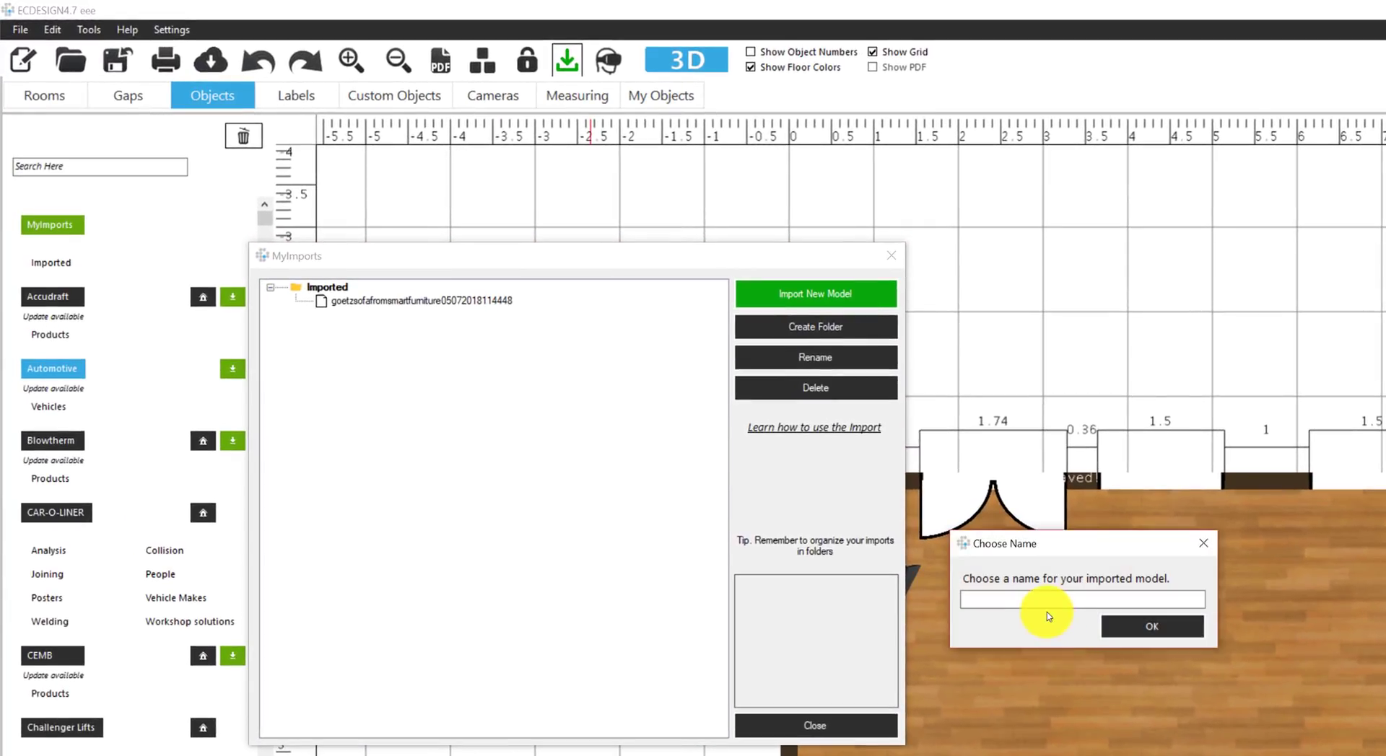
pyautogui.click(1042, 602)
pyautogui.click(1044, 597)
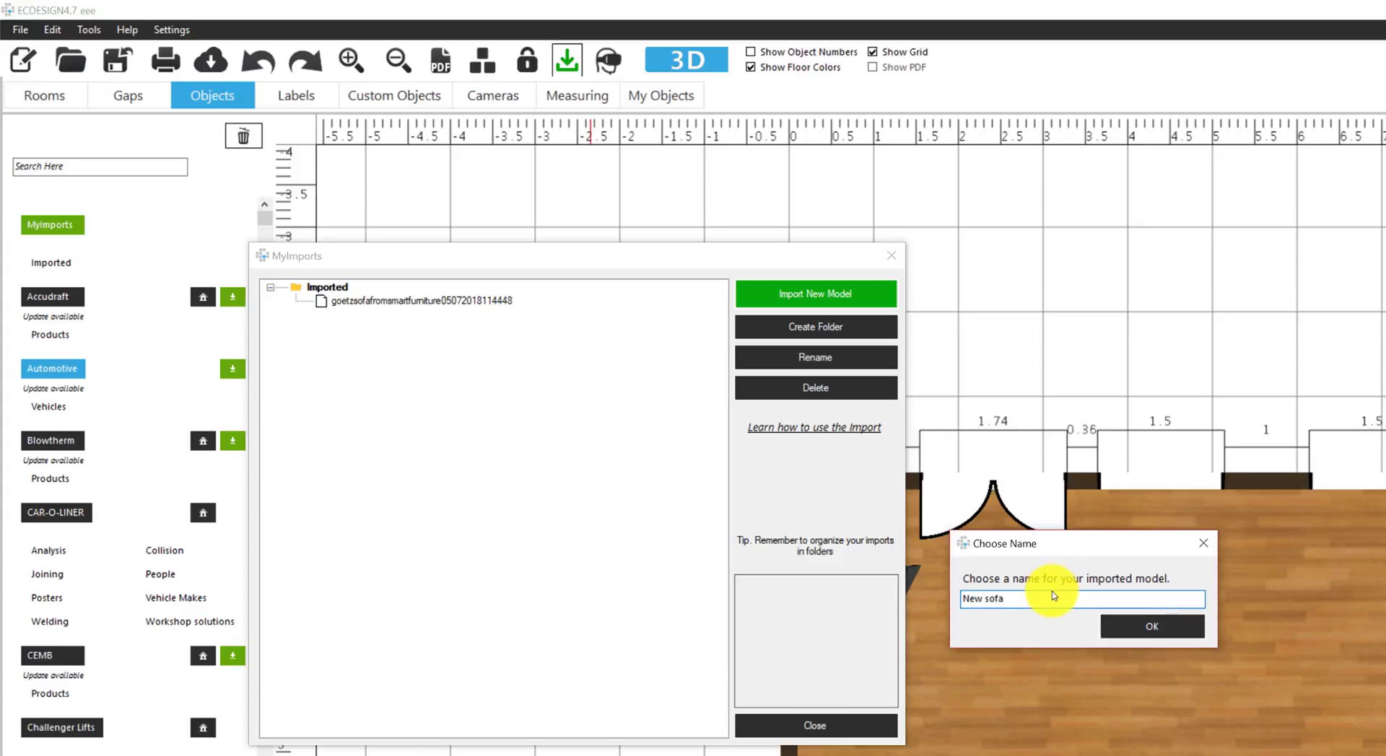
pyautogui.click(1151, 628)
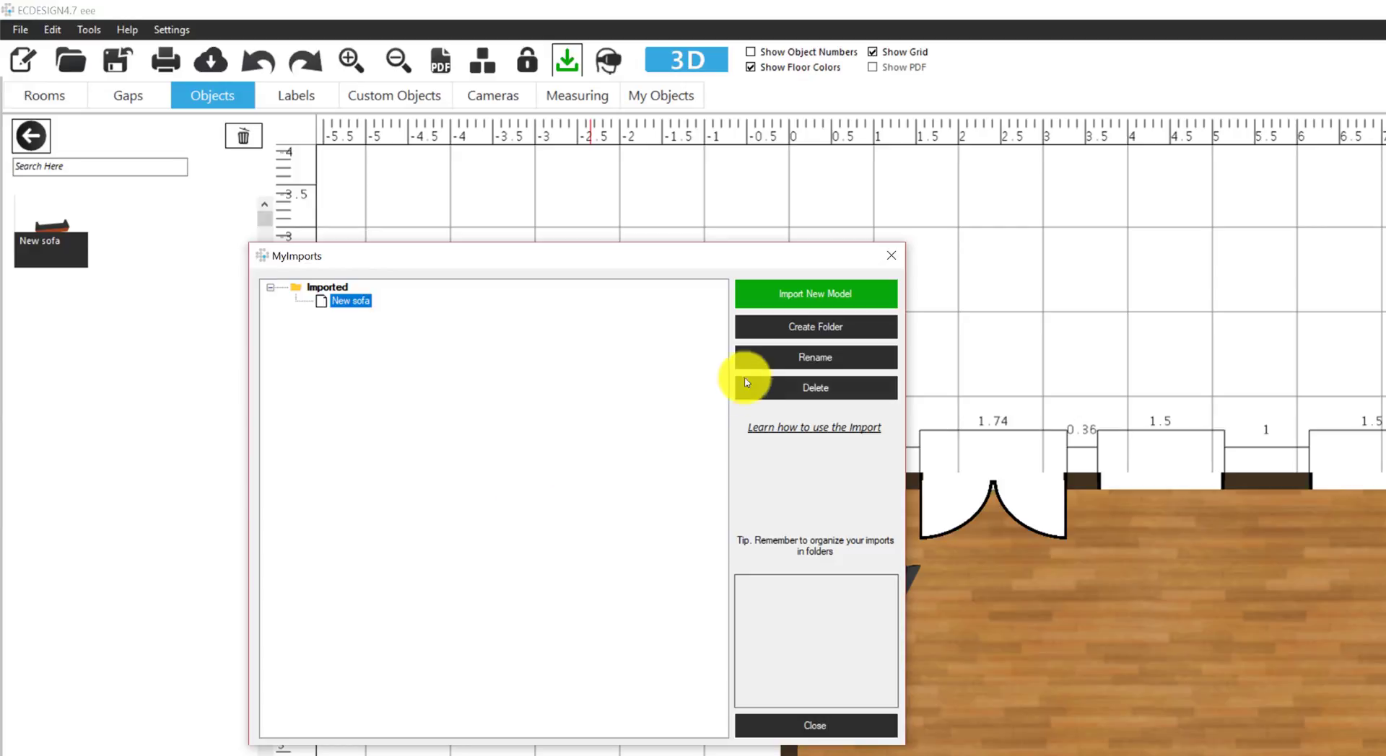
# Step: Create a new imports folder and rename it 'Sofas'
pyautogui.click(820, 330)
pyautogui.click(326, 316)
pyautogui.click(814, 360)
pyautogui.moveTo(1046, 596); pyautogui.dragTo(924, 595)
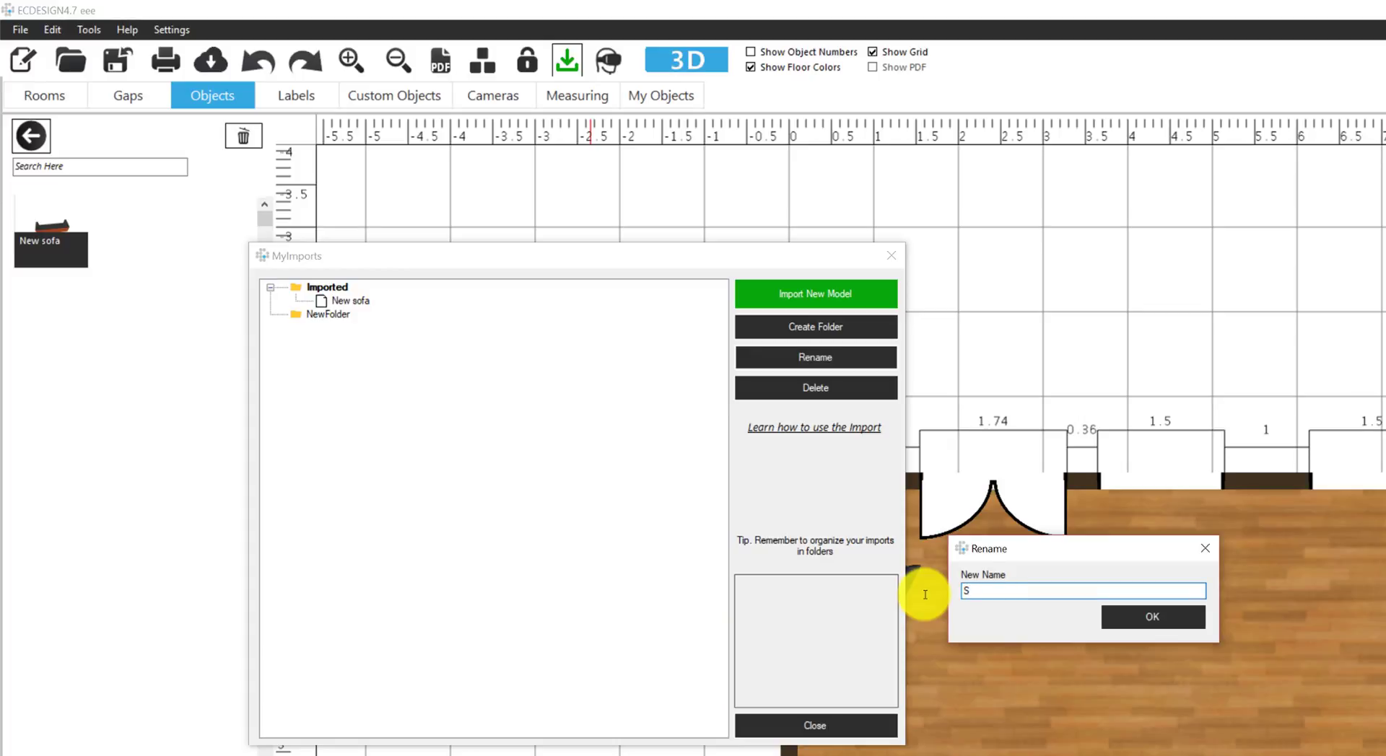
pyautogui.write('Sofas')
pyautogui.click(1143, 620)
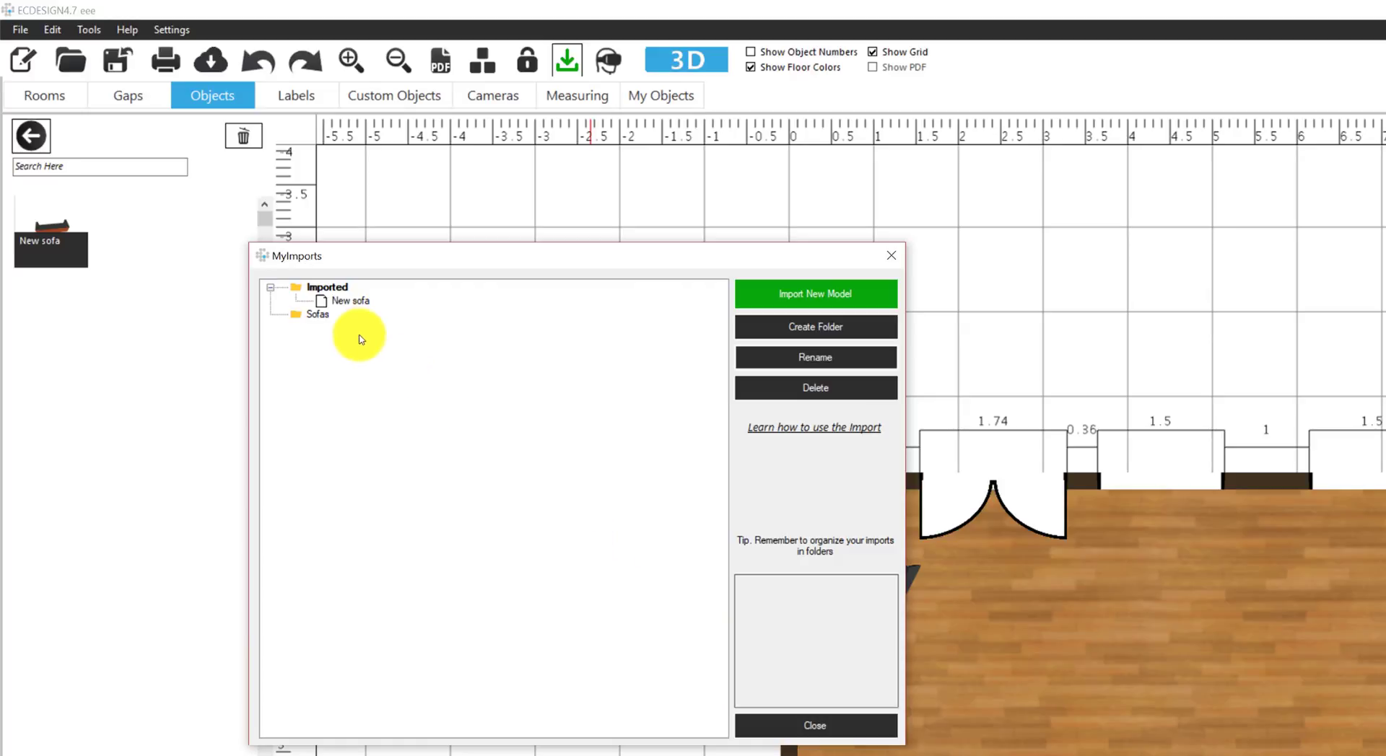
# Step: Move New sofa into the Sofas folder and close MyImports
pyautogui.moveTo(350, 307); pyautogui.dragTo(317, 318)
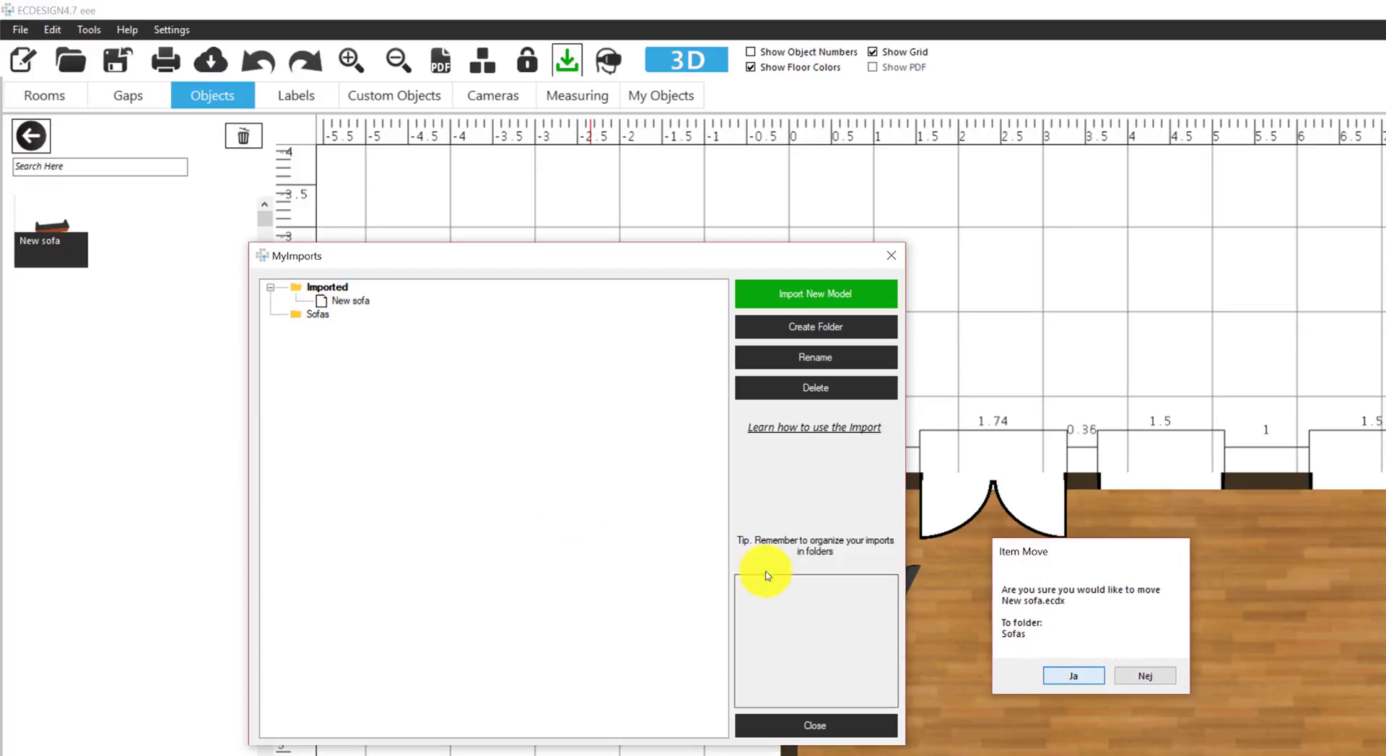
pyautogui.click(1064, 677)
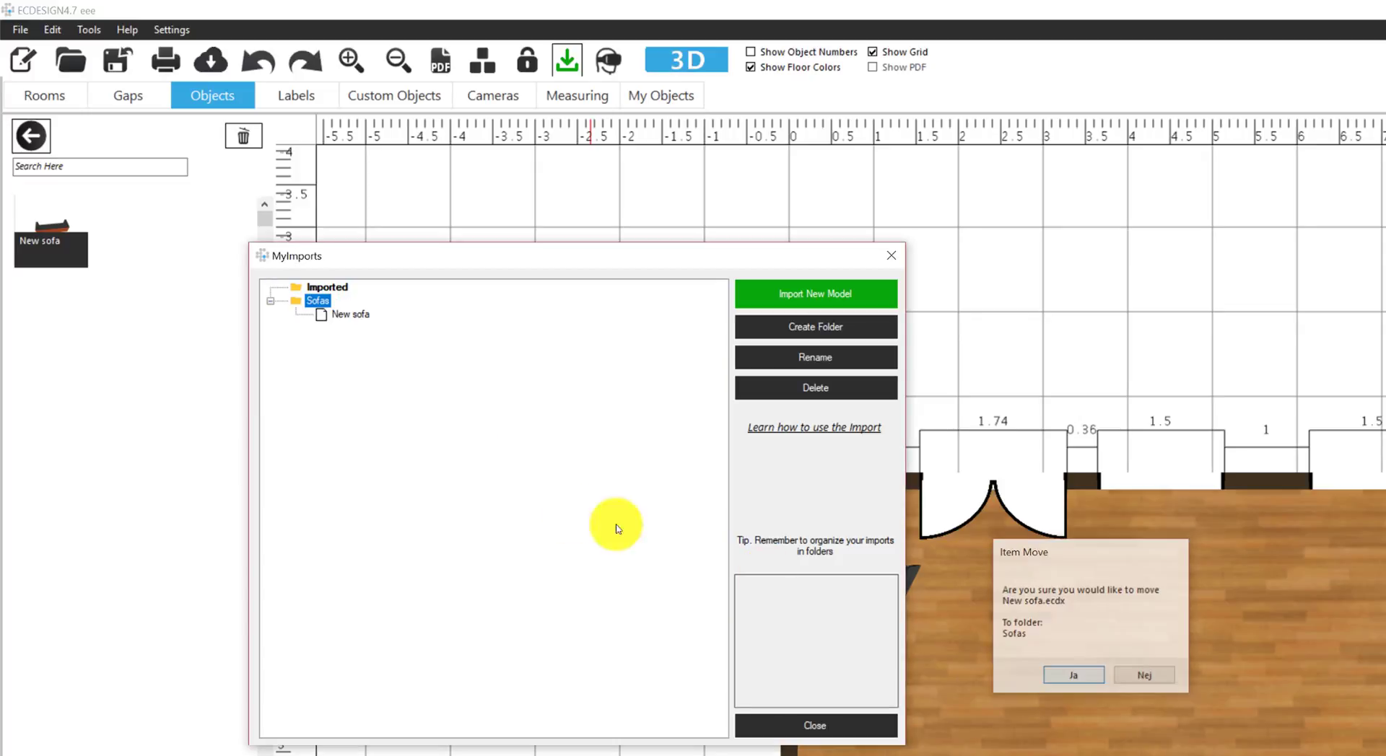
pyautogui.click(816, 727)
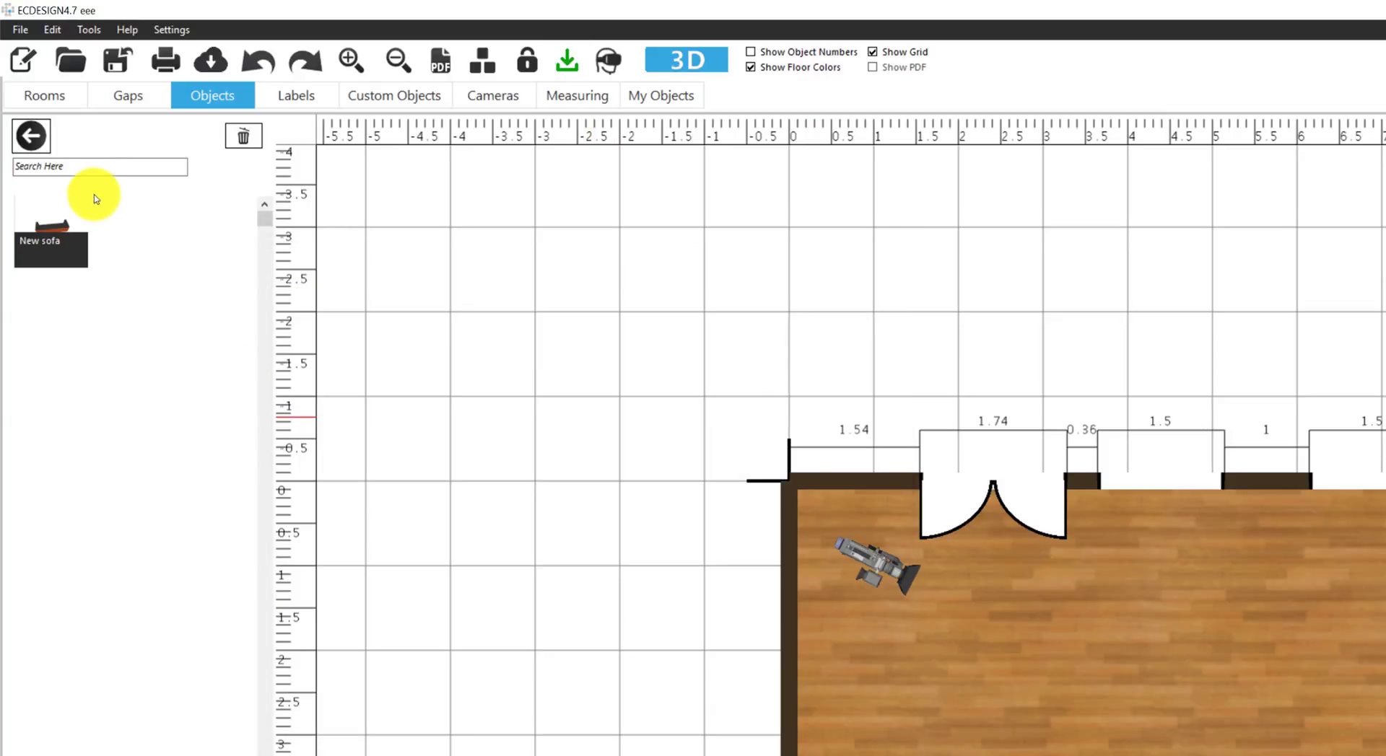
# Step: Drag New sofa from Imported > Sofas onto the lower floor area
pyautogui.click(47, 147)
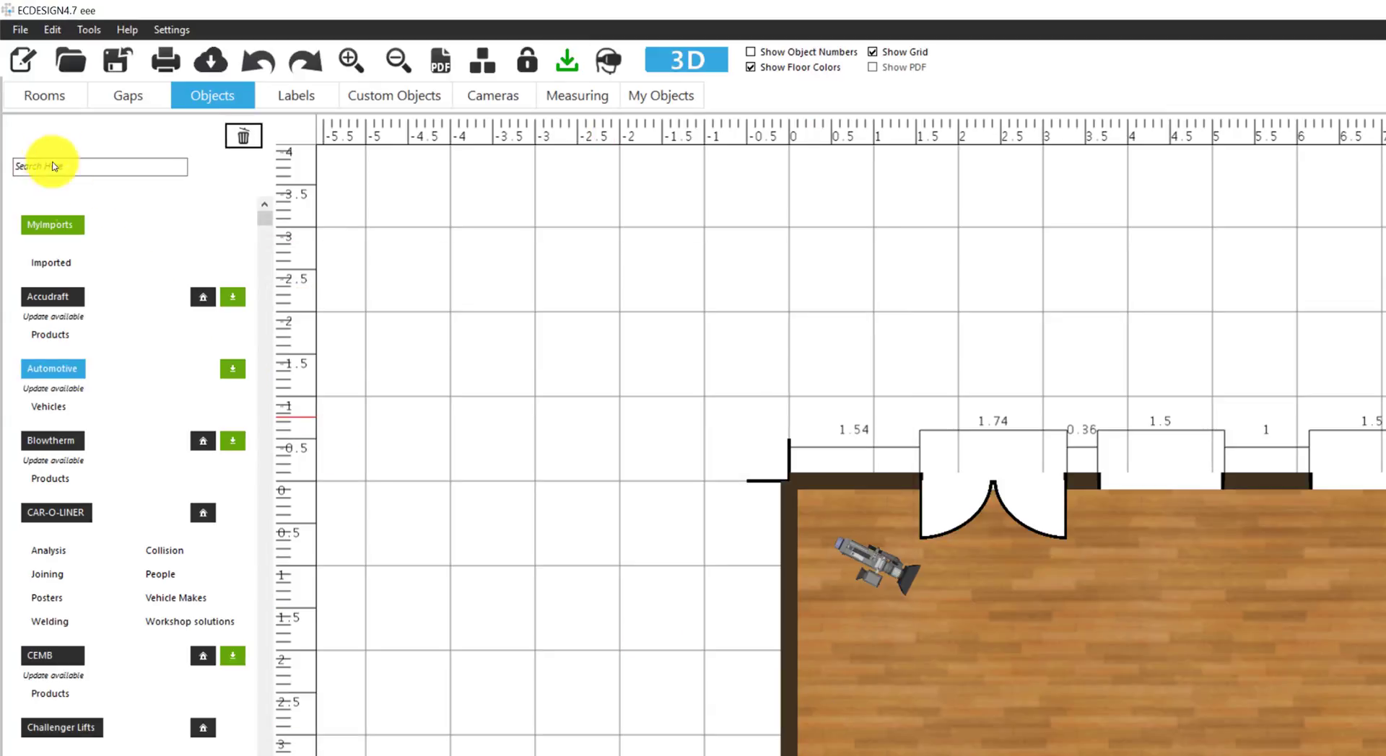
pyautogui.click(44, 263)
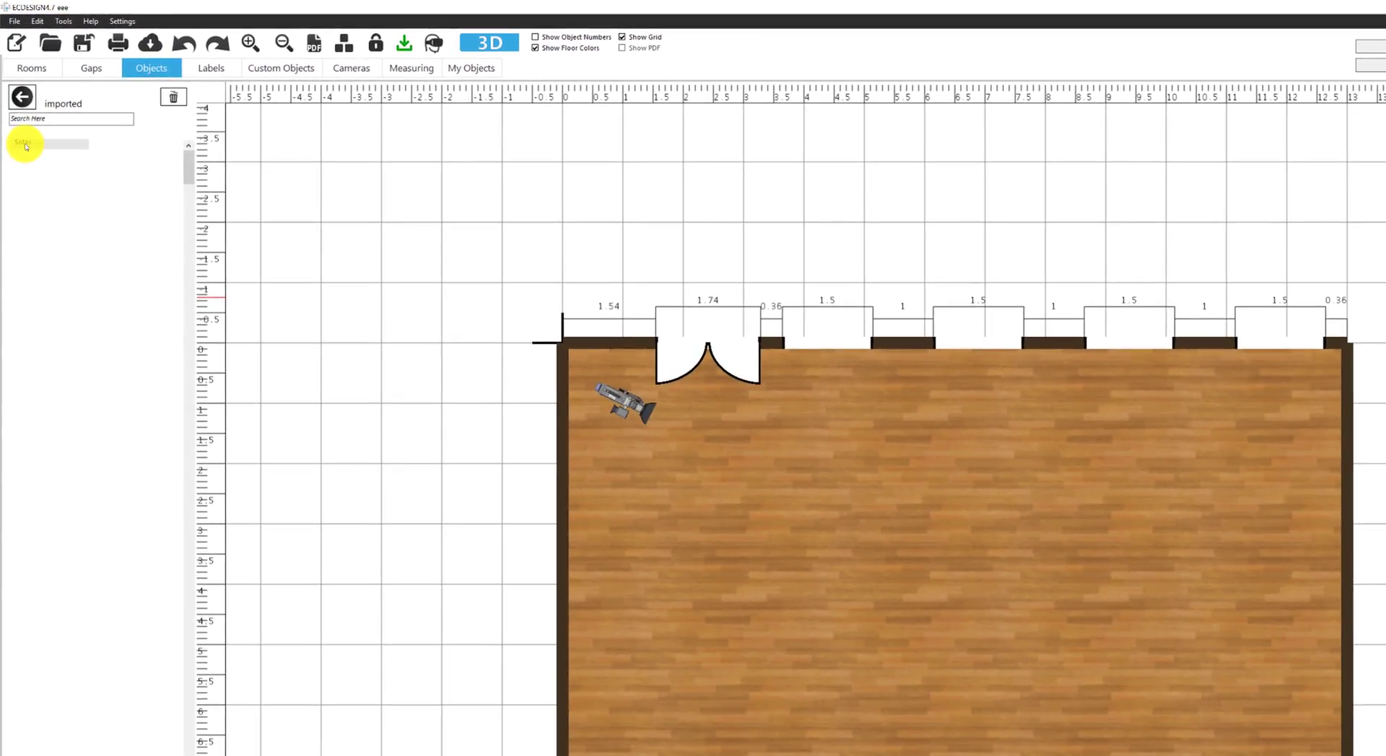
pyautogui.click(26, 145)
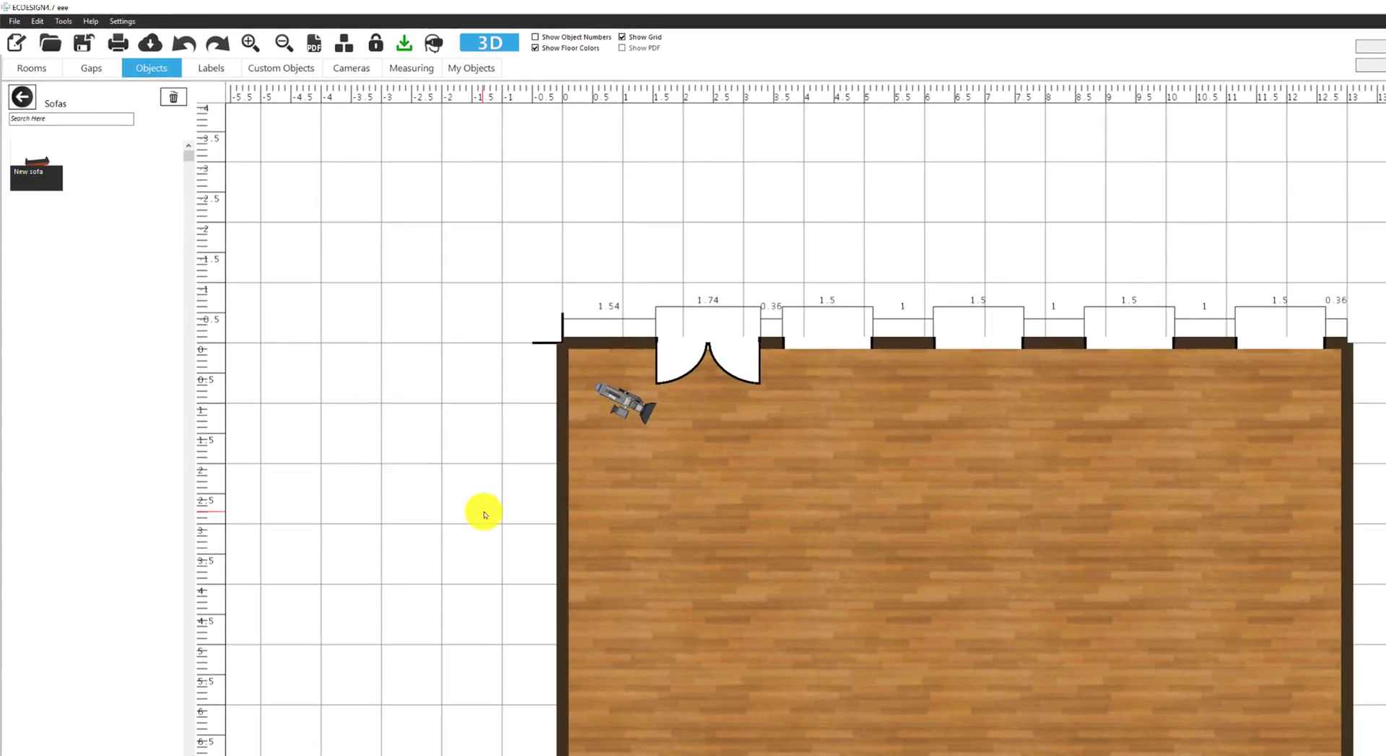
pyautogui.moveTo(43, 155); pyautogui.dragTo(990, 633)
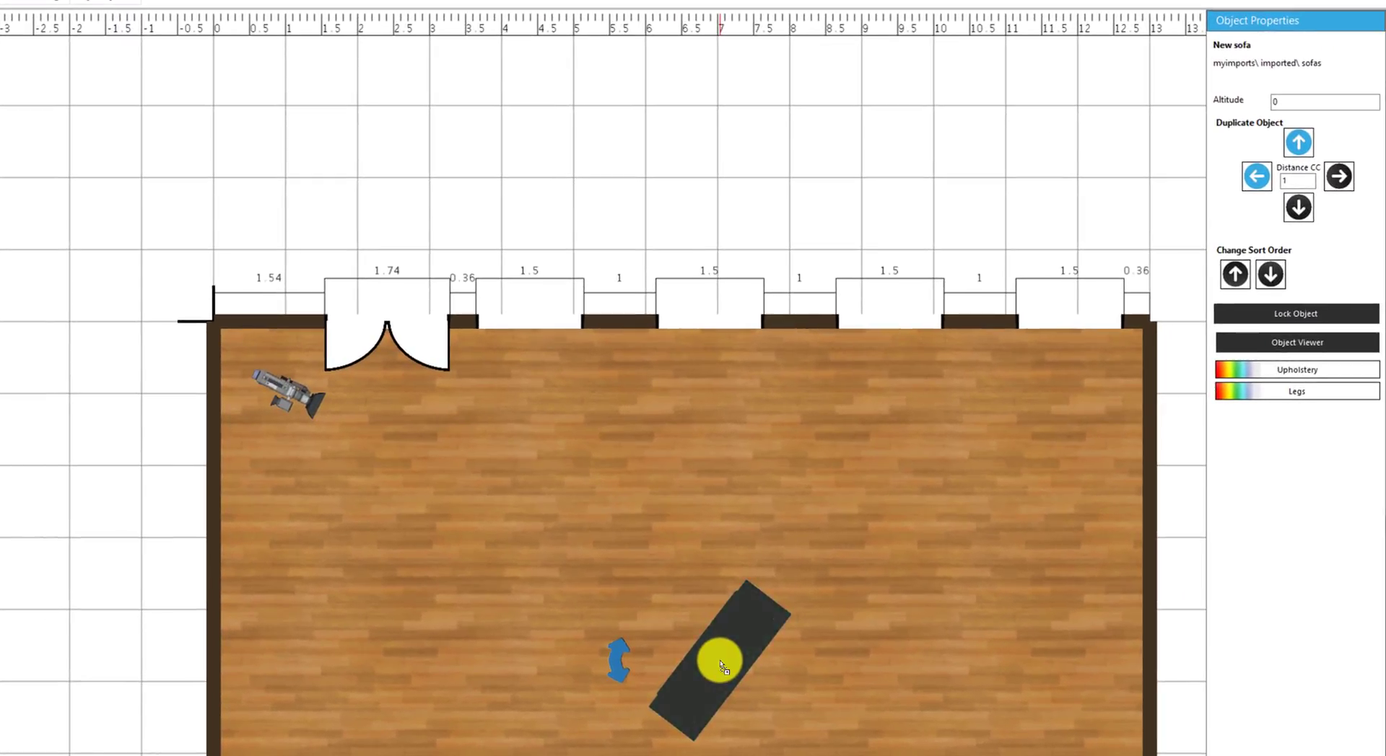
# Step: Recolour this sofa's upholstery red
pyautogui.click(1302, 374)
pyautogui.click(316, 231)
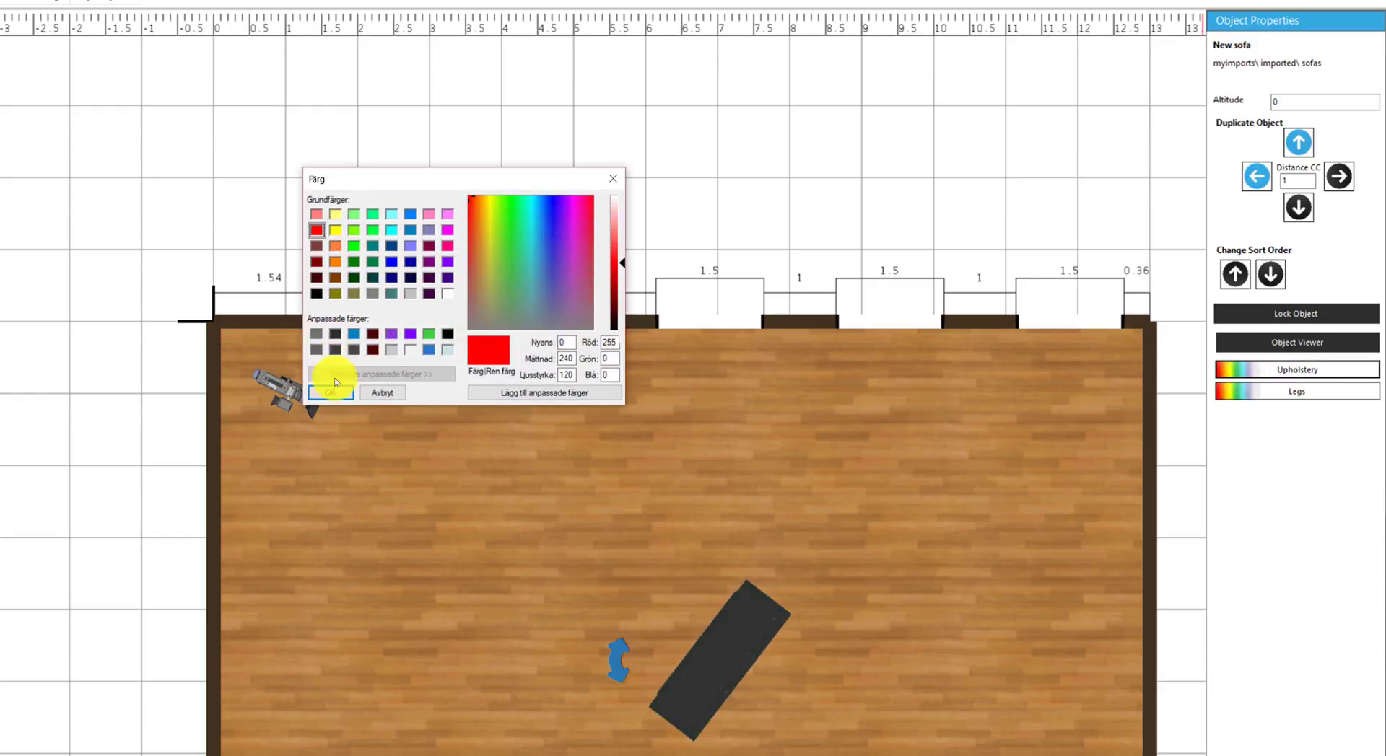
pyautogui.click(332, 392)
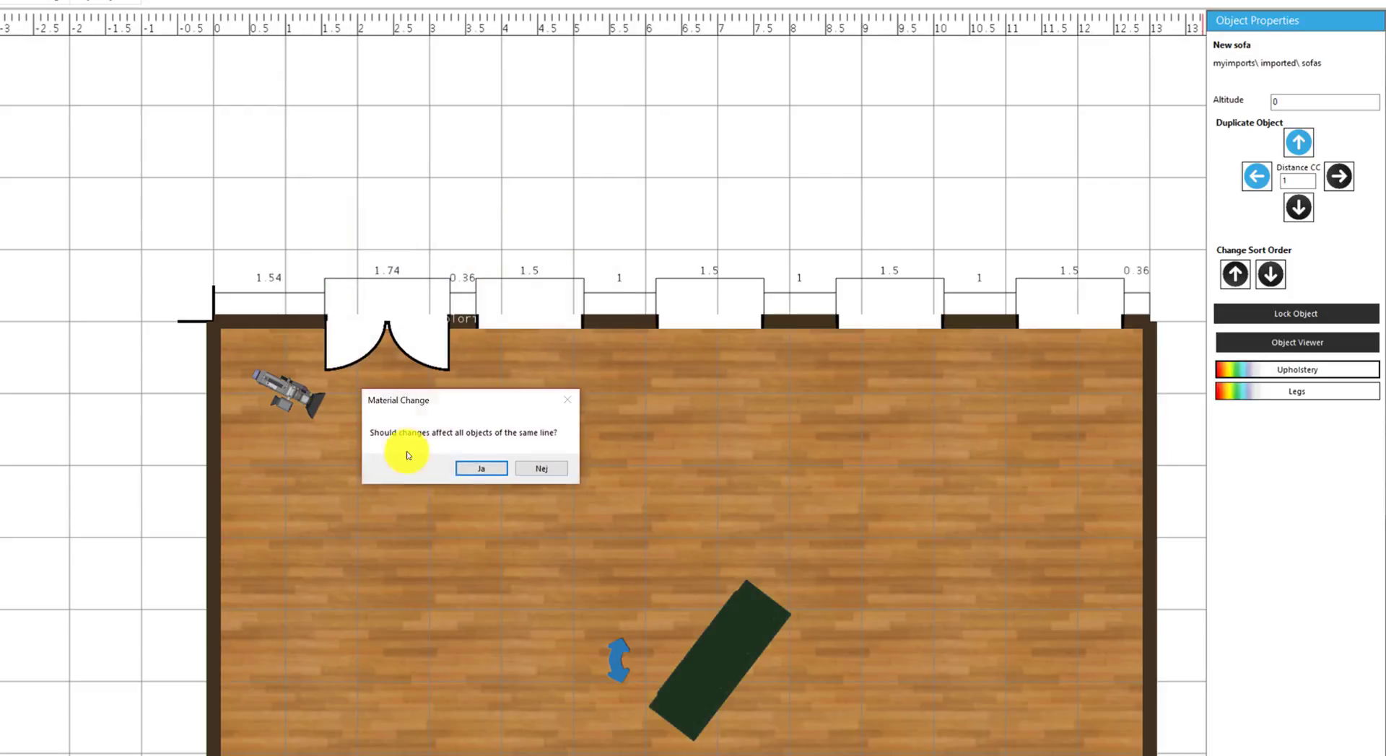
pyautogui.click(538, 470)
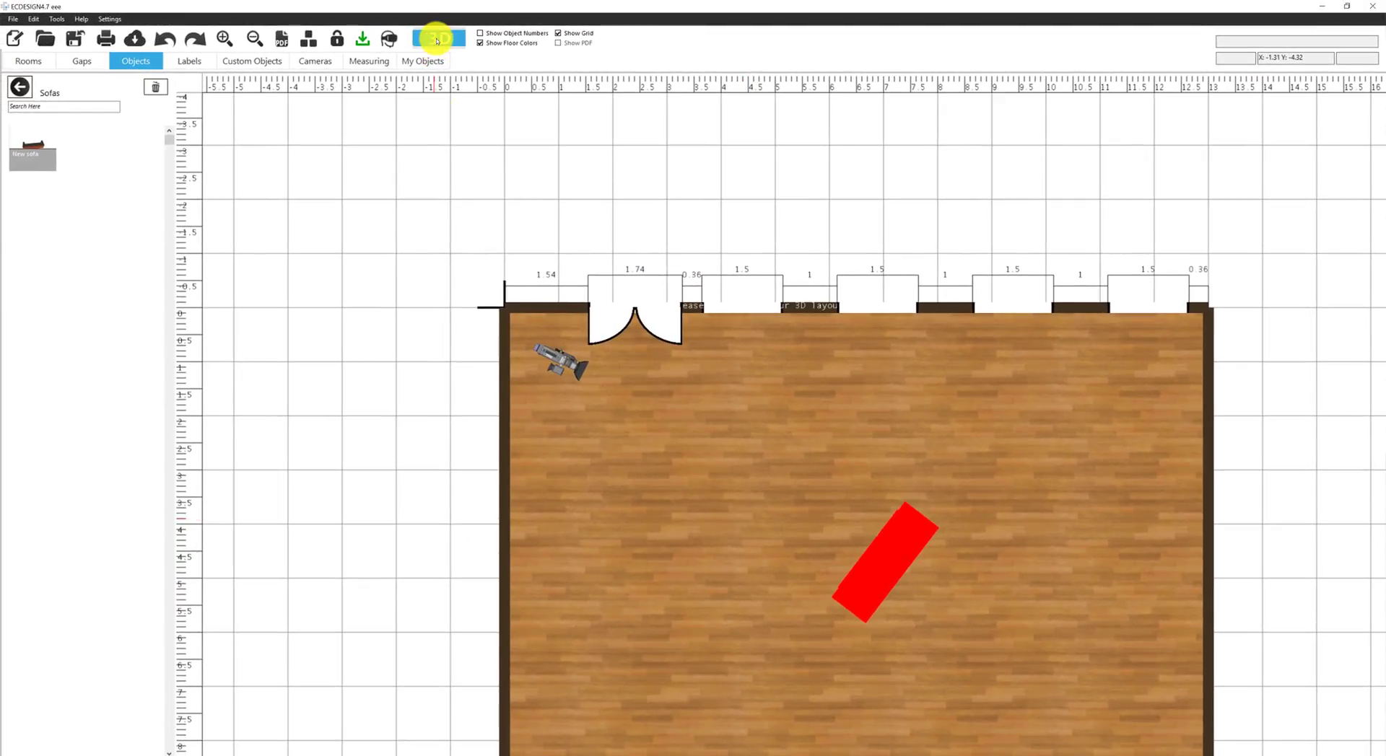
# Step: In the 3D view, recolour this sofa's upholstery light grey
pyautogui.click(437, 40)
pyautogui.press('Up')
pyautogui.press('Up')
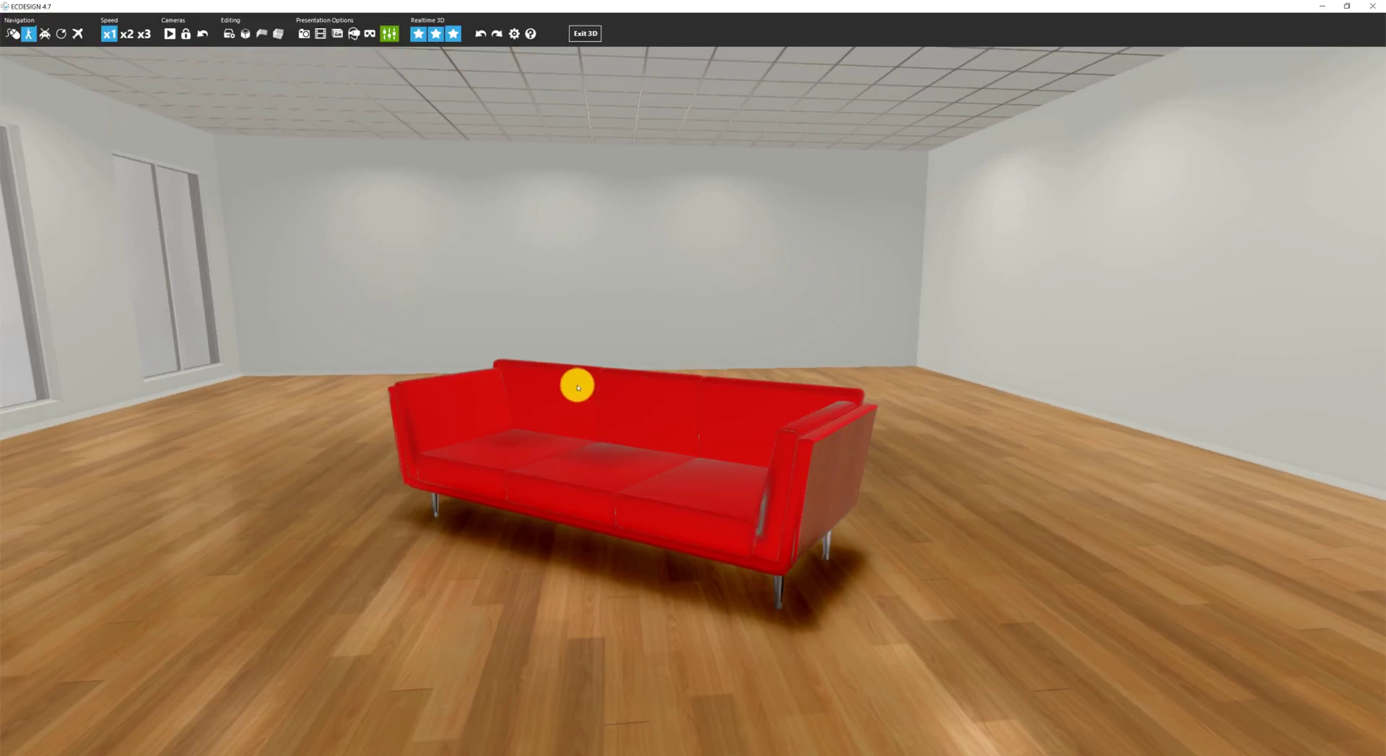
pyautogui.click(245, 35)
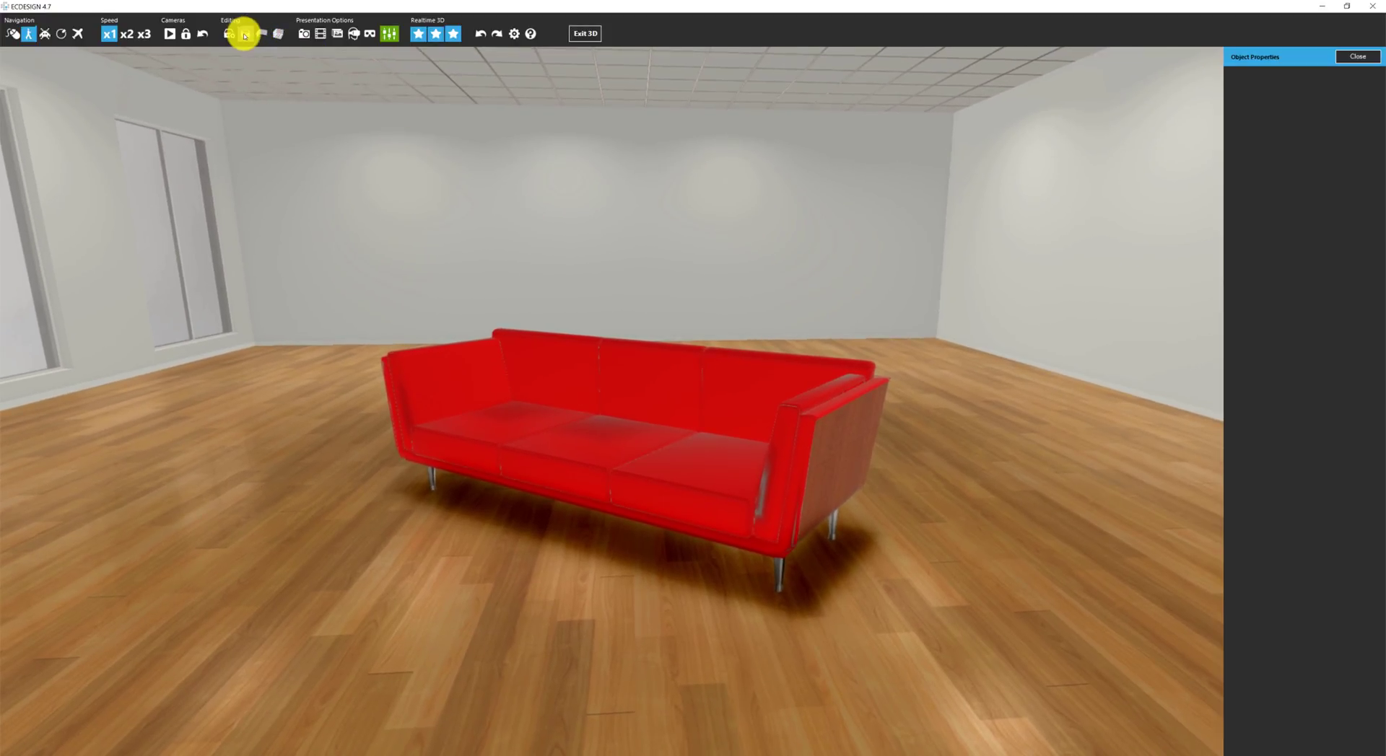
pyautogui.click(638, 371)
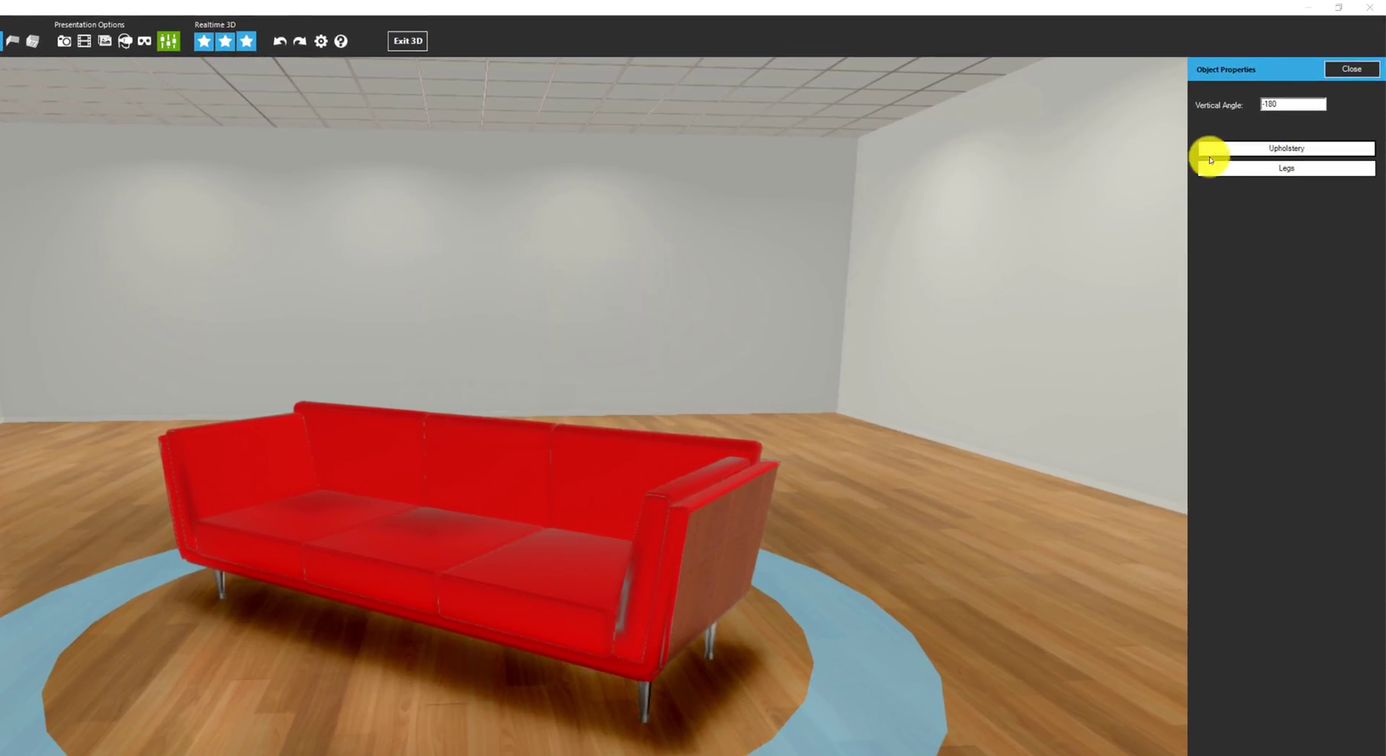
pyautogui.click(1204, 168)
pyautogui.moveTo(677, 326); pyautogui.dragTo(684, 279)
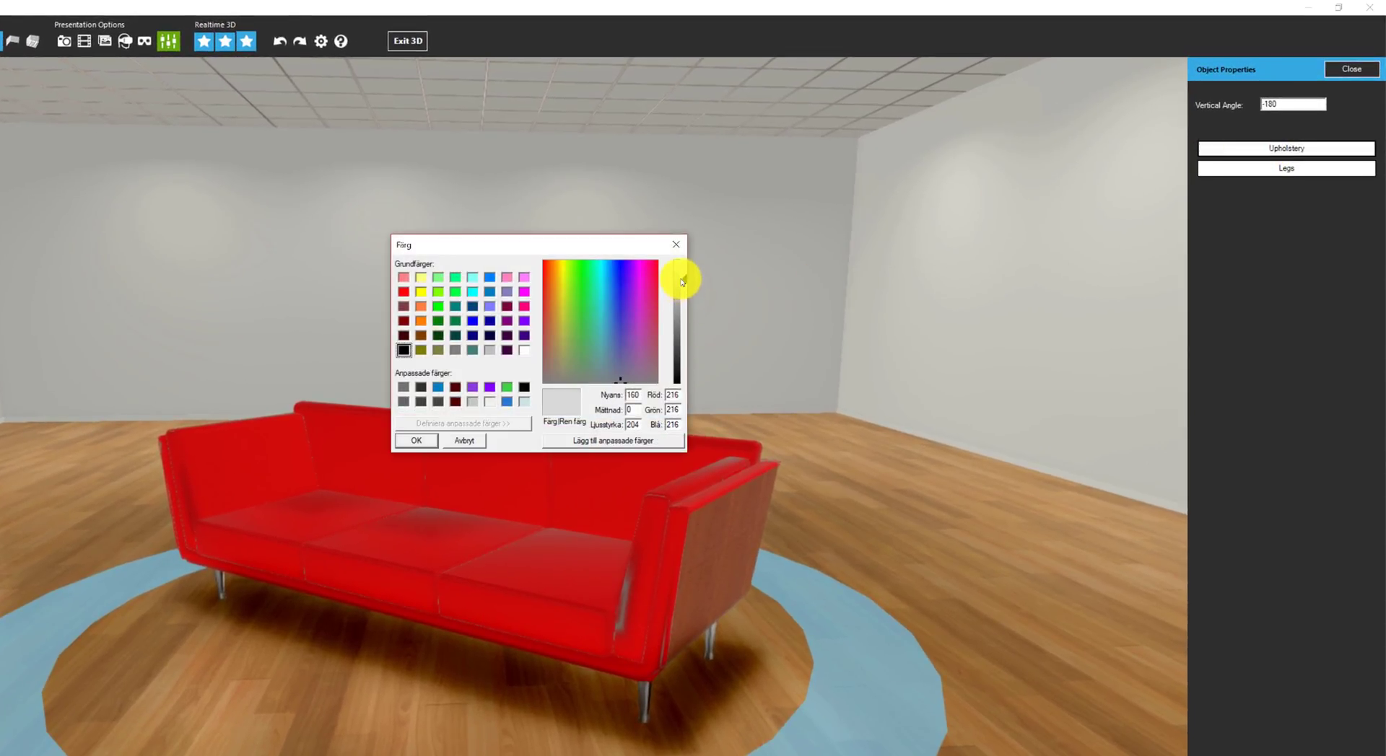
pyautogui.click(417, 441)
pyautogui.click(545, 510)
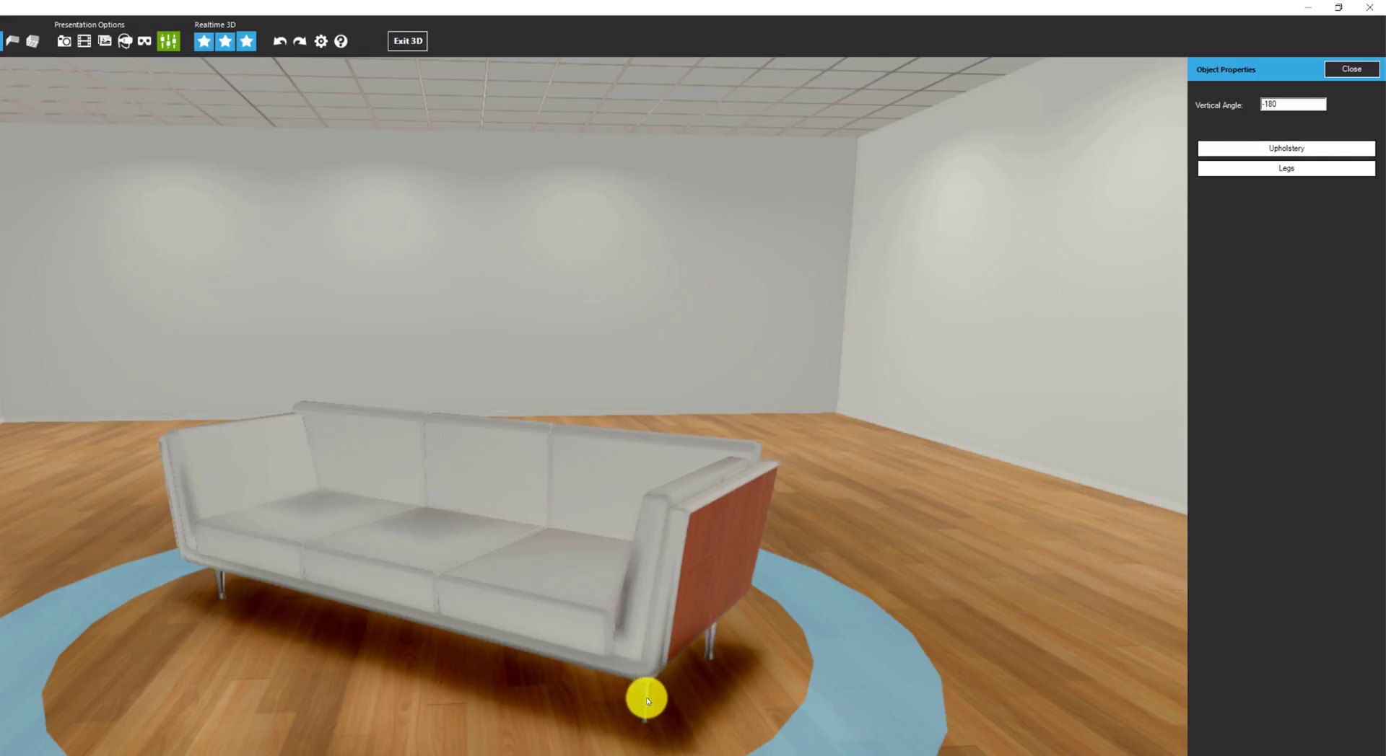
# Step: Recolour this sofa's legs dark grey
pyautogui.click(1260, 165)
pyautogui.click(677, 356)
pyautogui.click(684, 368)
pyautogui.click(423, 441)
pyautogui.click(611, 512)
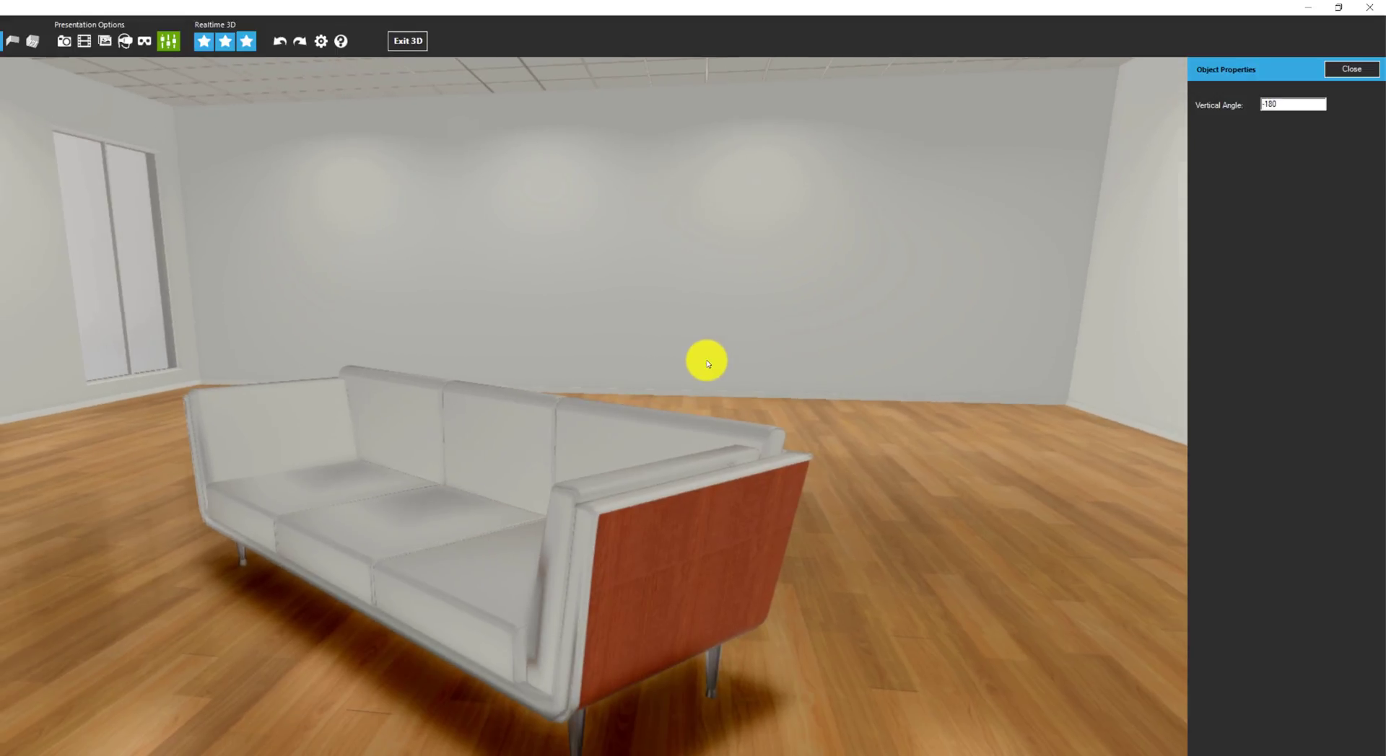